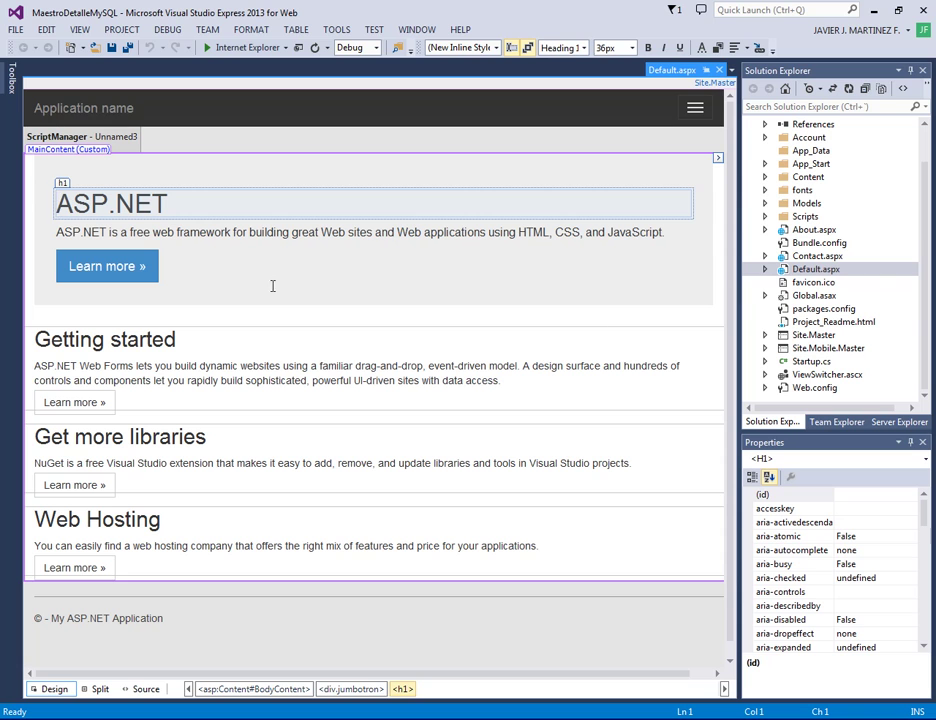
Step: Delete the existing Default.aspx page permanently from the MaestroDetalleMySQL project
{"action": "right_click", "coordinate": [797, 272]}
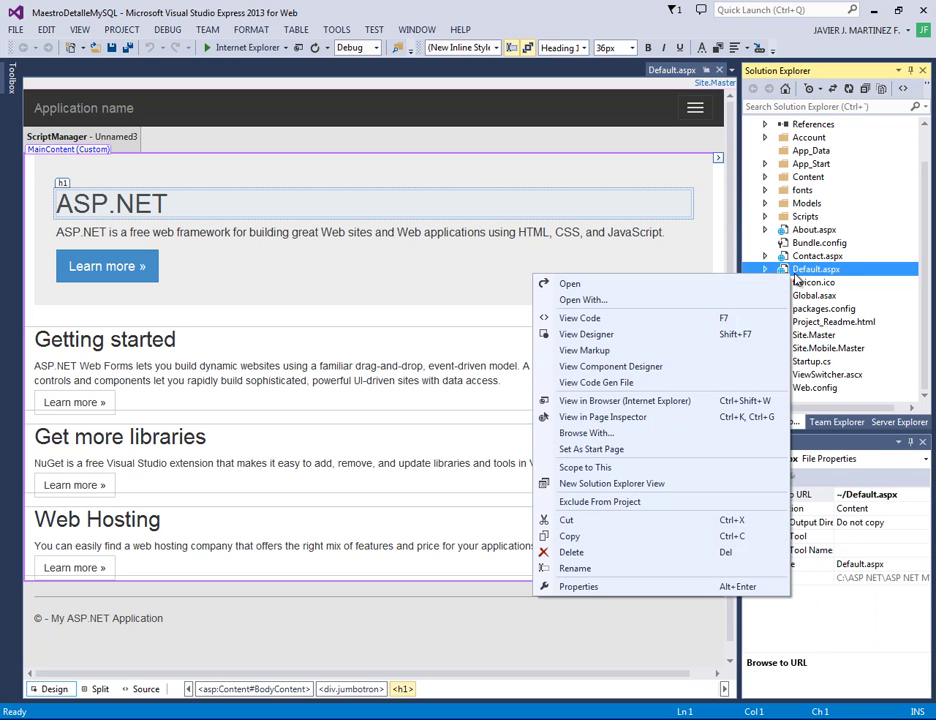
{"action": "left_click", "coordinate": [582, 552]}
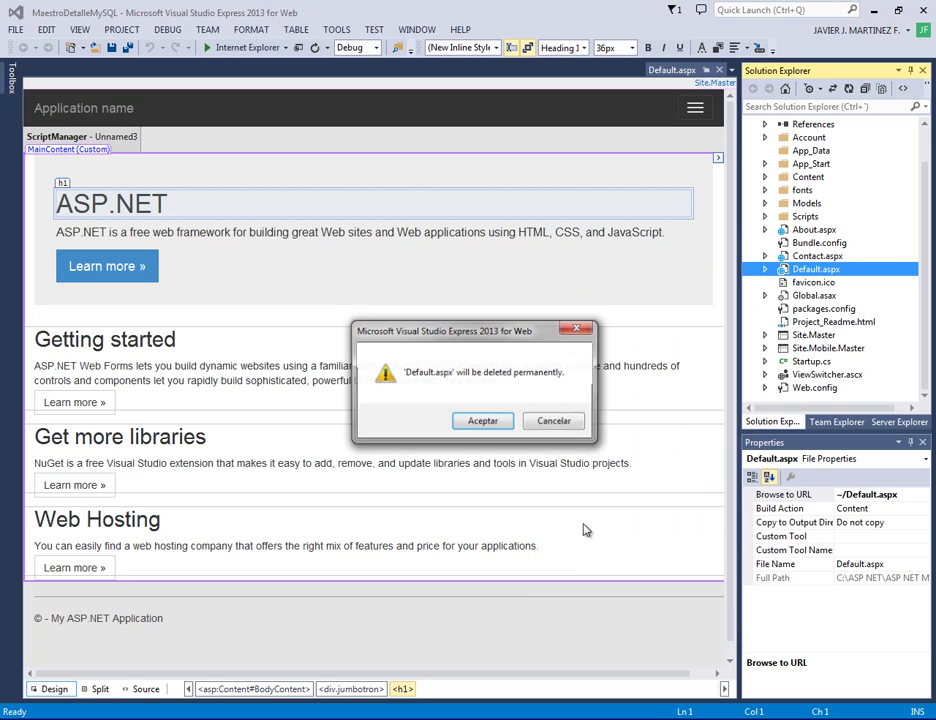
{"action": "left_click", "coordinate": [486, 423]}
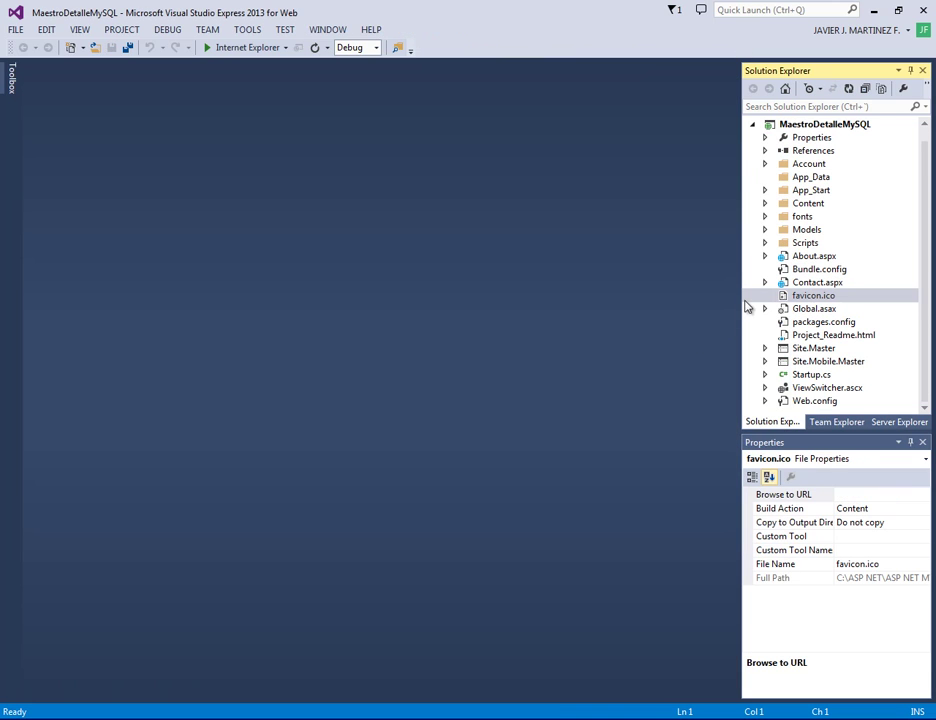
Step: Start adding a new item to the MaestroDetalleMySQL project and choose the Web Form template
{"action": "left_click", "coordinate": [806, 137]}
{"action": "left_click", "coordinate": [812, 125]}
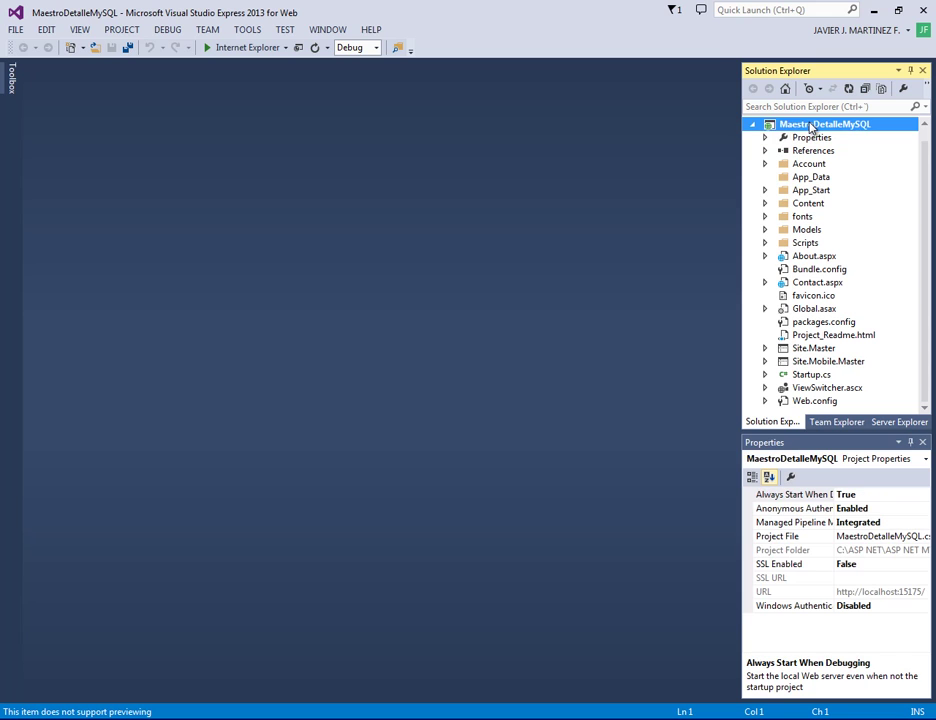
{"action": "right_click", "coordinate": [811, 127]}
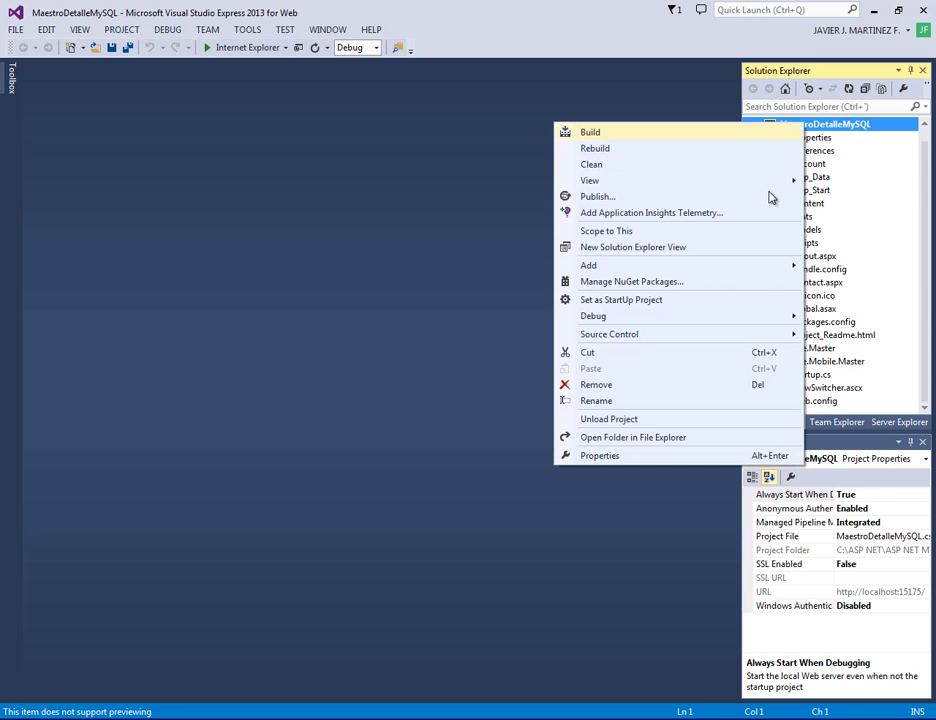
{"action": "mouse_move", "coordinate": [756, 267]}
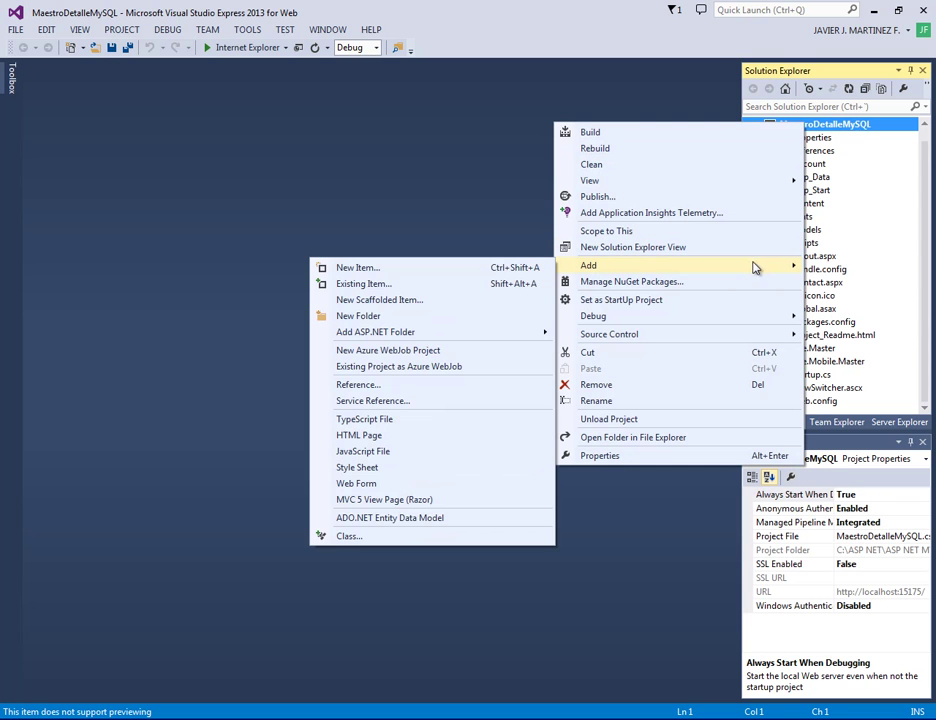
{"action": "left_click", "coordinate": [476, 270]}
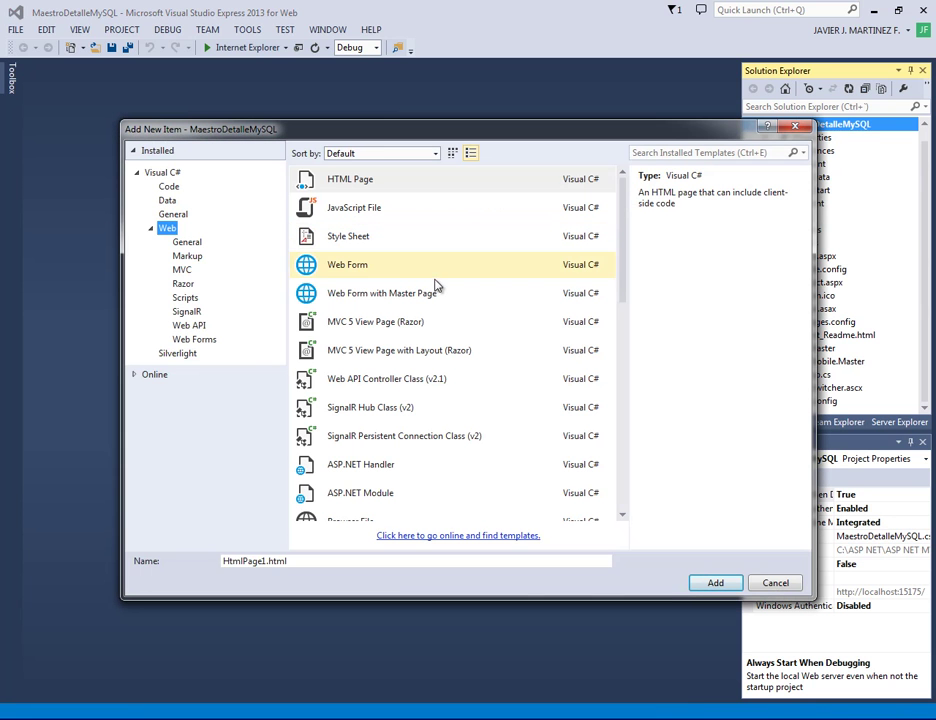
{"action": "left_click", "coordinate": [390, 268]}
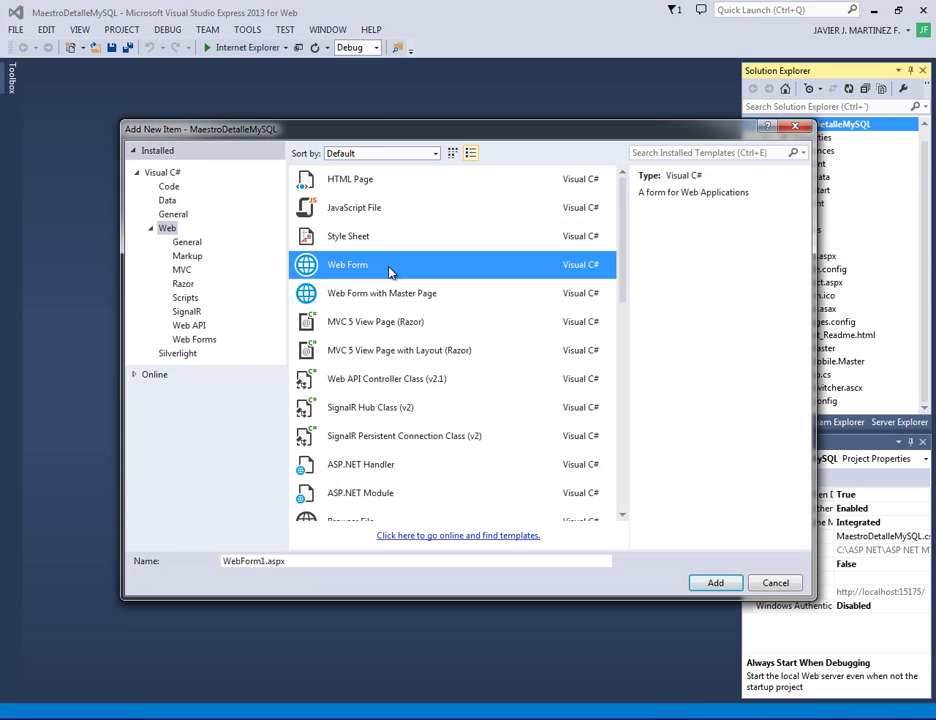
Step: Name the new web form Default.aspx and add it to the project
{"action": "left_click", "coordinate": [228, 561]}
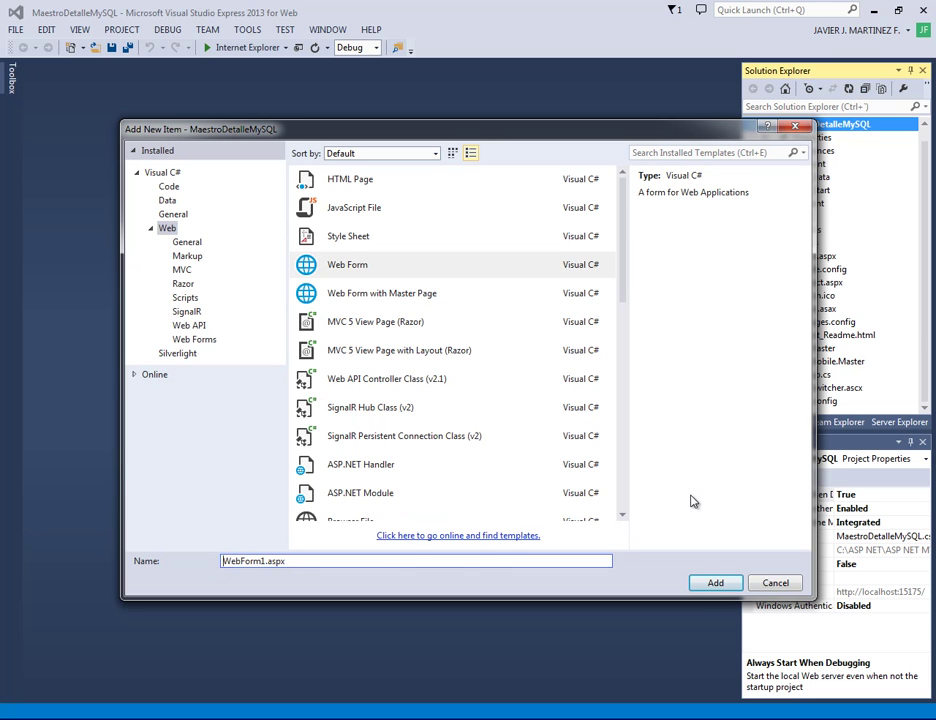
{"action": "type", "text": "d"}
{"action": "key", "text": "BackSpace"}
{"action": "type", "text": "Defa"}
{"action": "key", "text": "BackSpace"}
{"action": "type", "text": "ault"}
{"action": "key", "text": "Delete"}
{"action": "key", "text": "Delete"}
{"action": "key", "text": "Delete"}
{"action": "key", "text": "Delete"}
{"action": "key", "text": "Delete"}
{"action": "key", "text": "Delete"}
{"action": "key", "text": "Delete"}
{"action": "key", "text": "Delete"}
{"action": "left_click", "coordinate": [716, 583]}
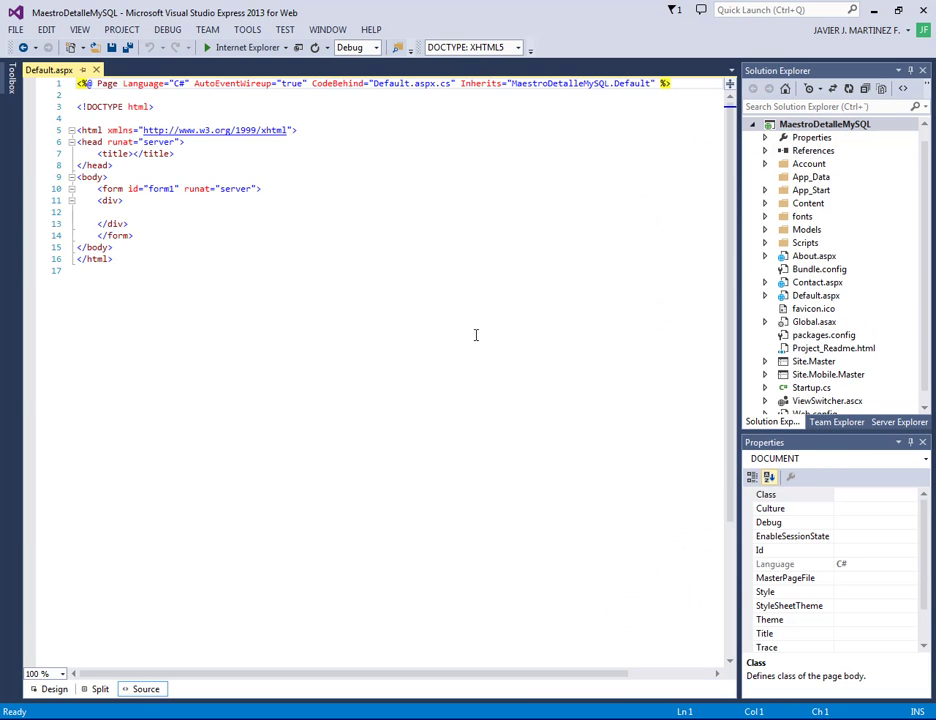
Step: Replace the empty div block inside form1 with a blank line and save Default.aspx
{"action": "left_click", "coordinate": [129, 213]}
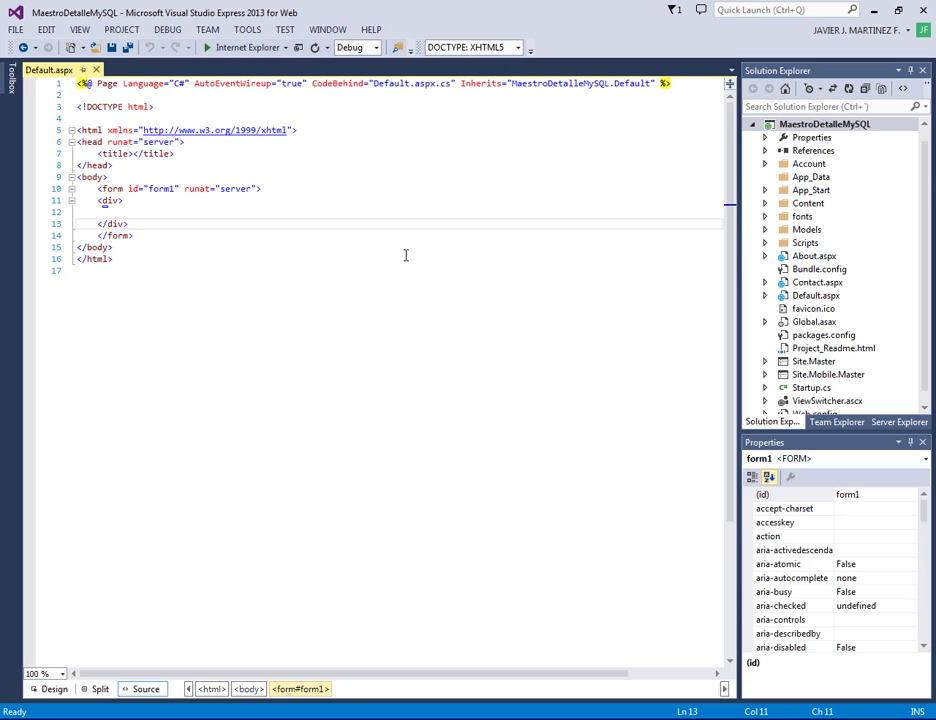
{"action": "key", "text": "Up"}
{"action": "key", "text": "Up"}
{"action": "key", "text": "Home"}
{"action": "key", "text": "shift+Down"}
{"action": "key", "text": "shift+Down"}
{"action": "key", "text": "shift+Down"}
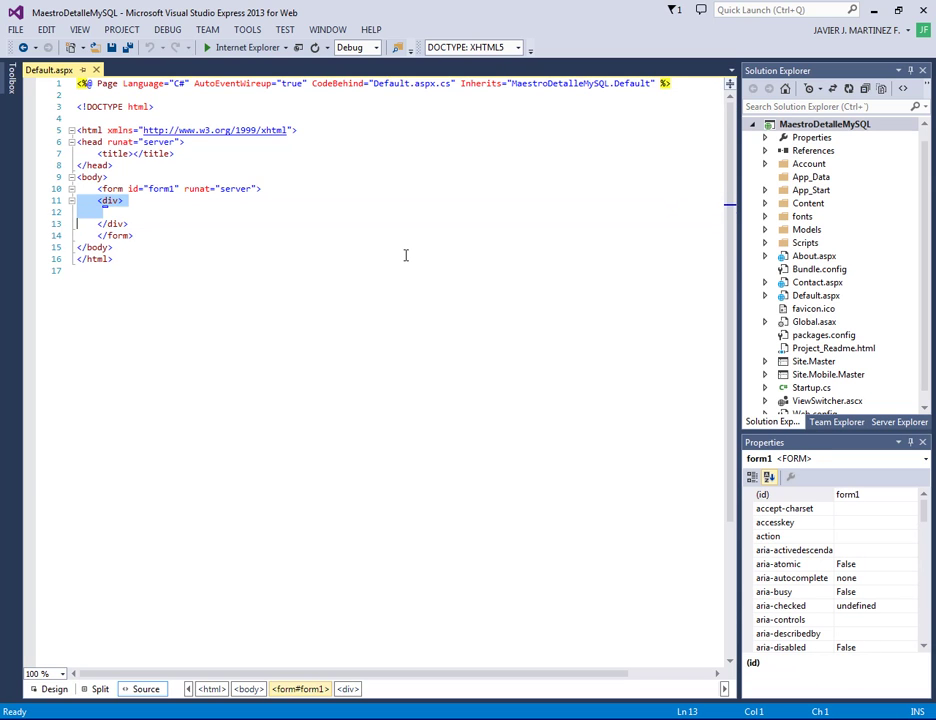
{"action": "key", "text": "Delete"}
{"action": "key", "text": "Return"}
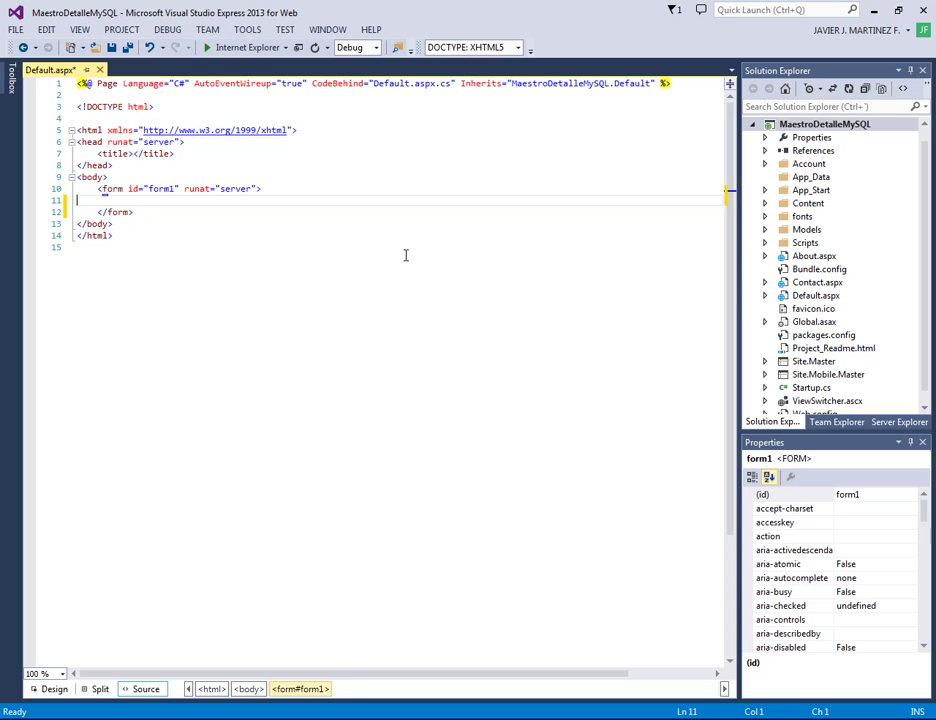
{"action": "key", "text": "ctrl+s"}
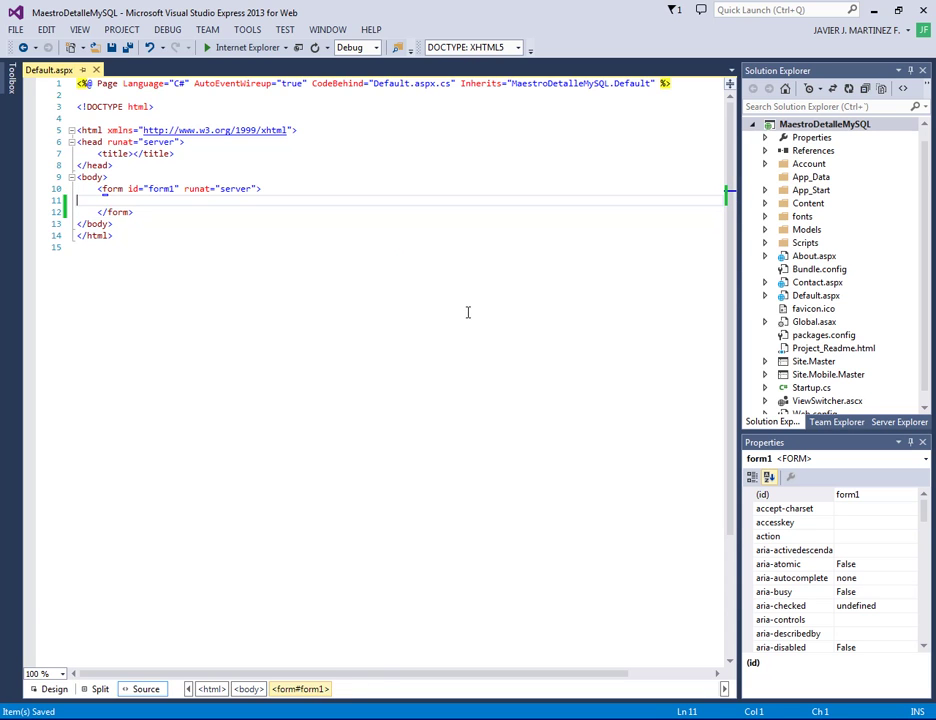
Step: Switch to Navicat Premium and view the records of the empleados table, then close them
{"action": "key", "text": "alt+Tab"}
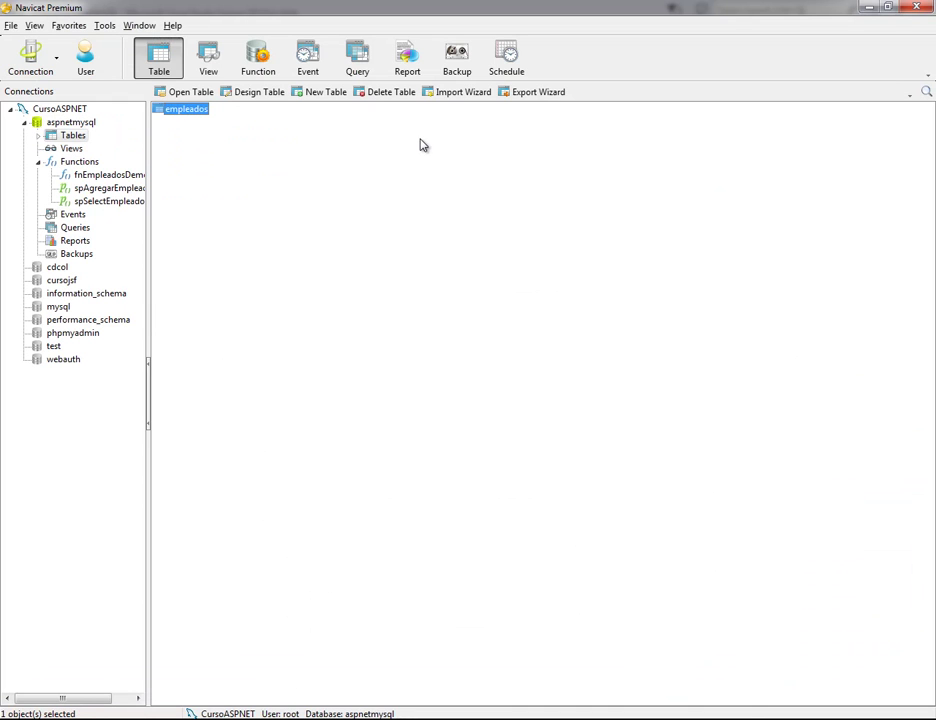
{"action": "double_click", "coordinate": [192, 112]}
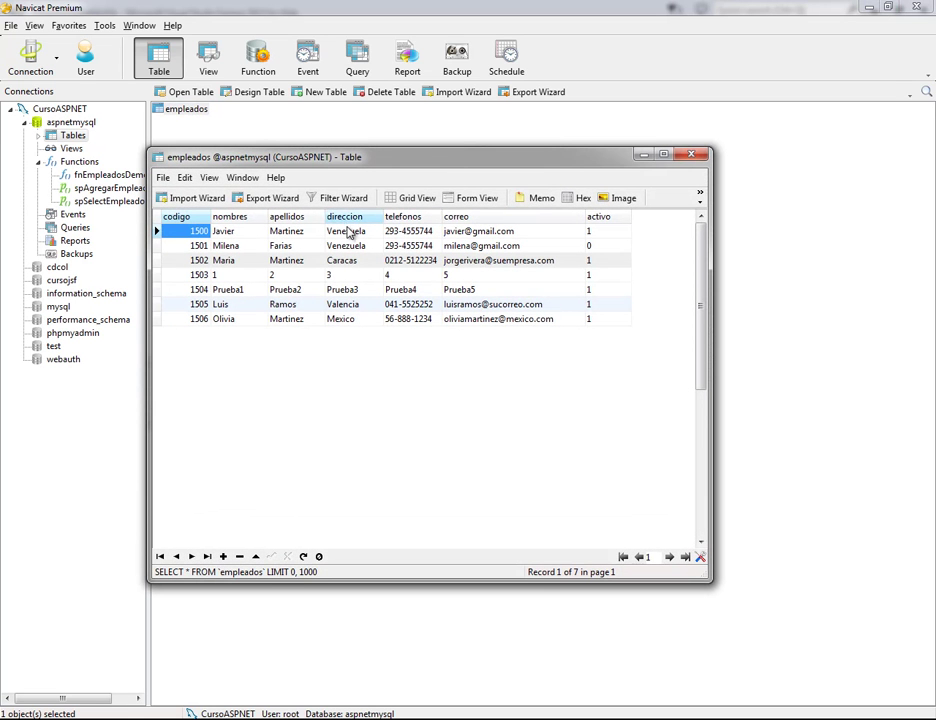
{"action": "left_click", "coordinate": [691, 154]}
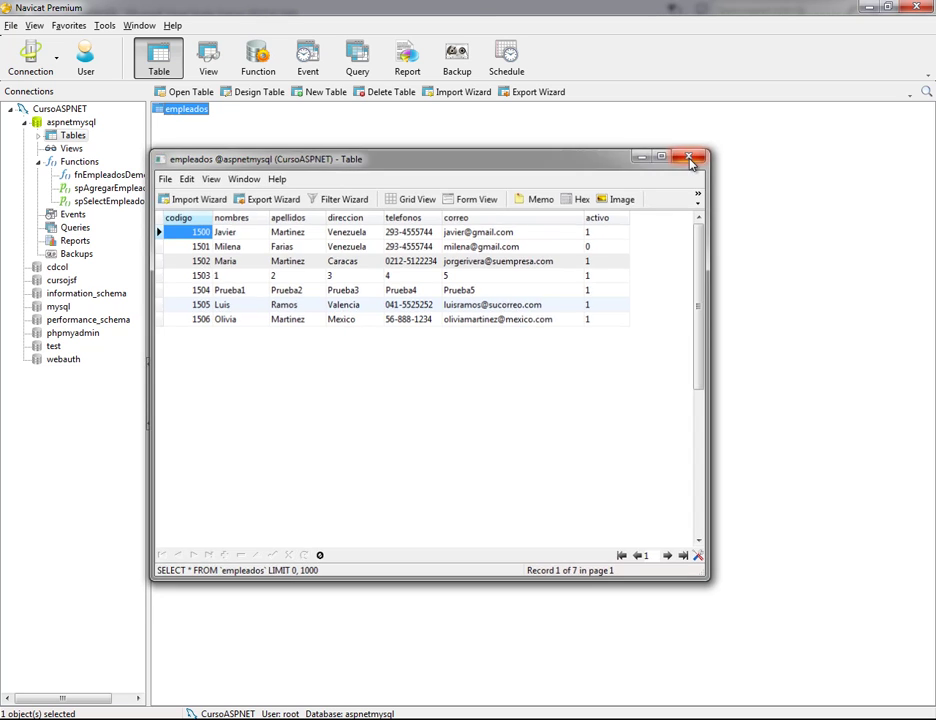
Step: Delete the direccion field from the empleados table design, save the table and check its records
{"action": "left_click", "coordinate": [266, 92]}
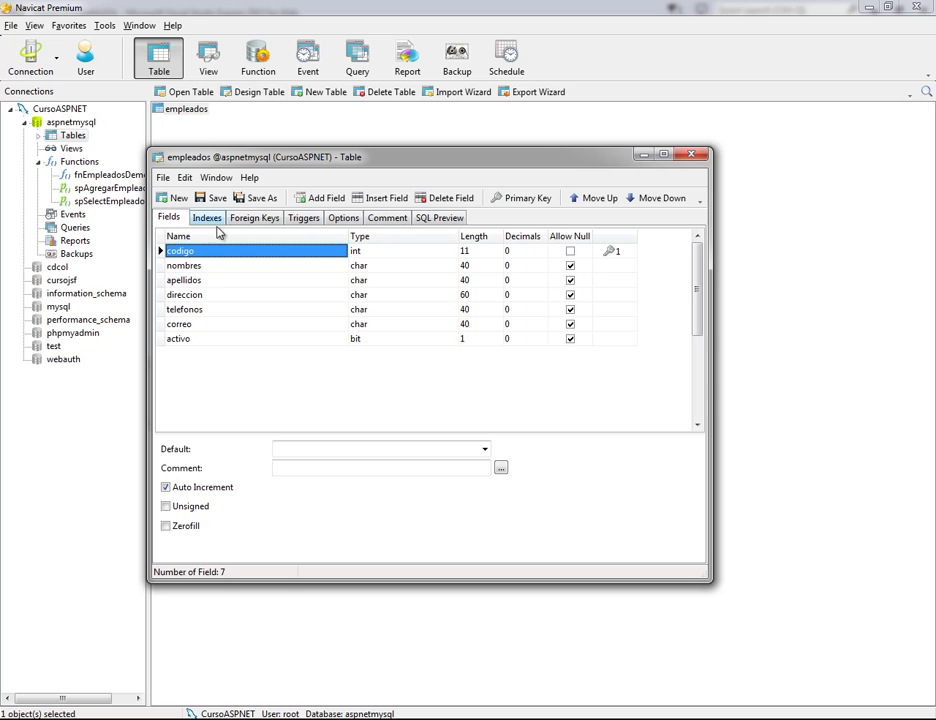
{"action": "left_click", "coordinate": [198, 294]}
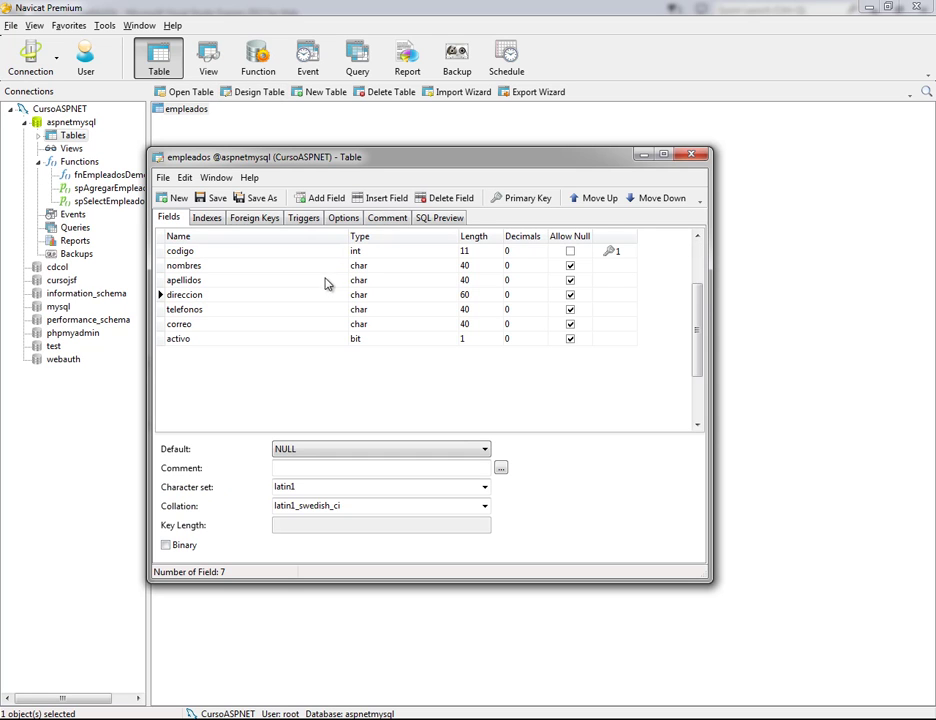
{"action": "left_click", "coordinate": [462, 201]}
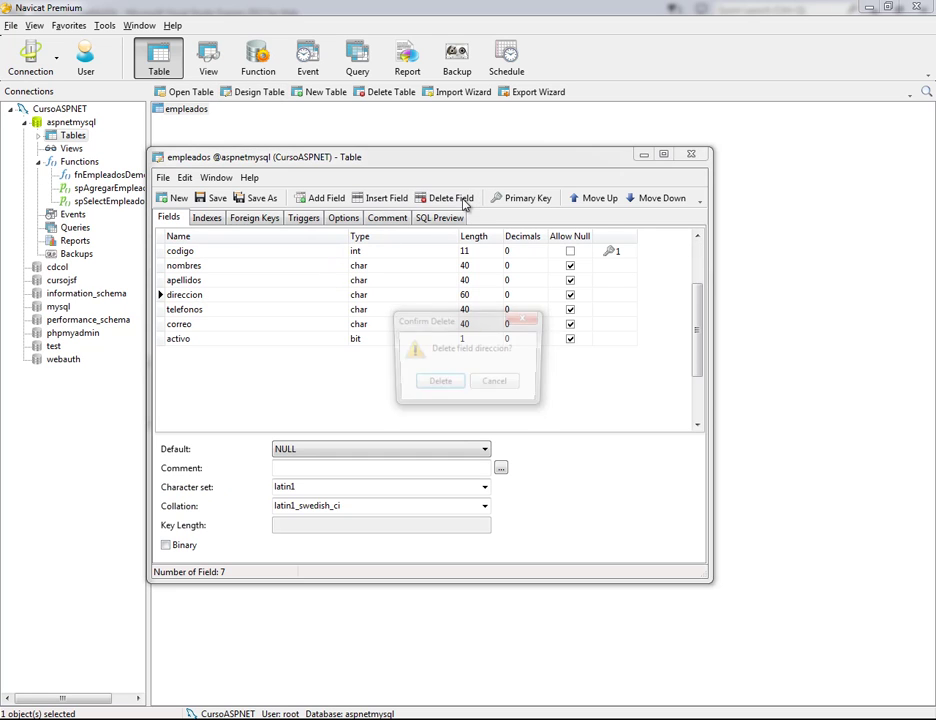
{"action": "left_click", "coordinate": [438, 386]}
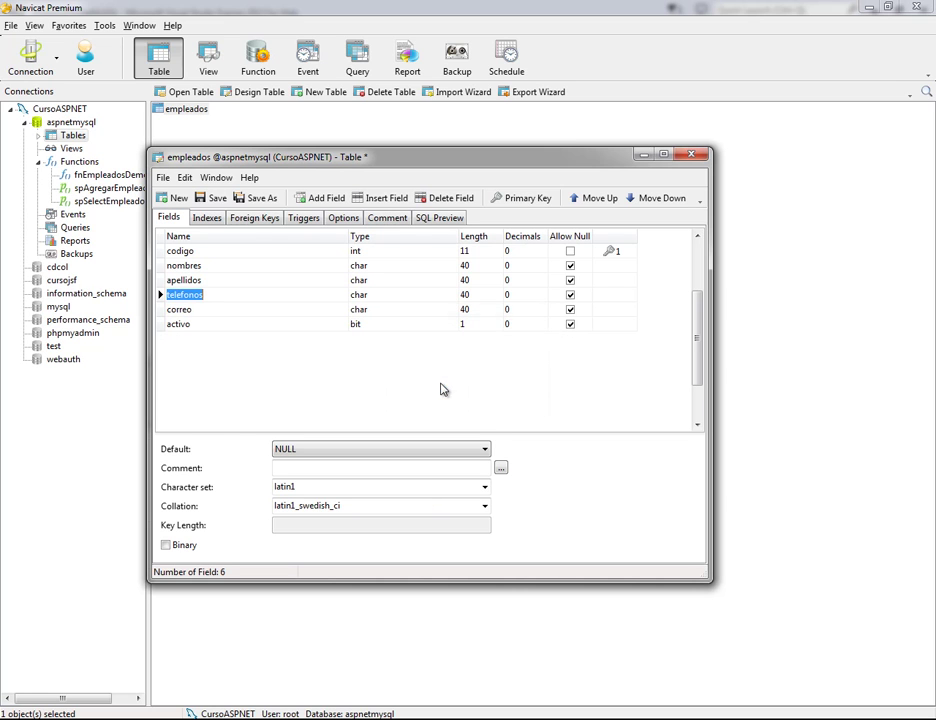
{"action": "left_click", "coordinate": [213, 197]}
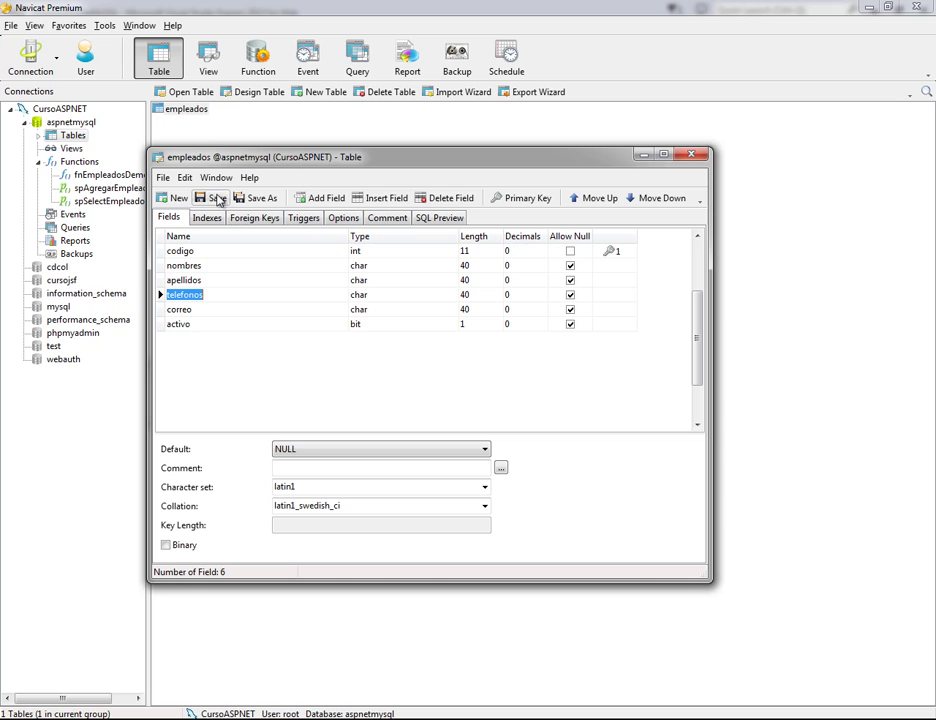
{"action": "left_click", "coordinate": [691, 158]}
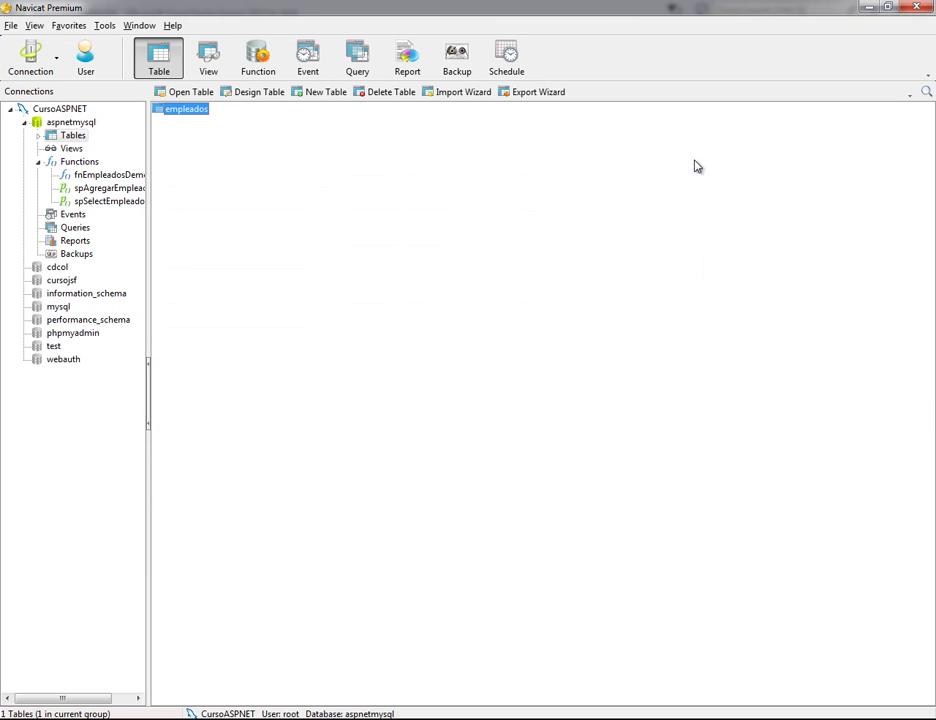
{"action": "double_click", "coordinate": [213, 110]}
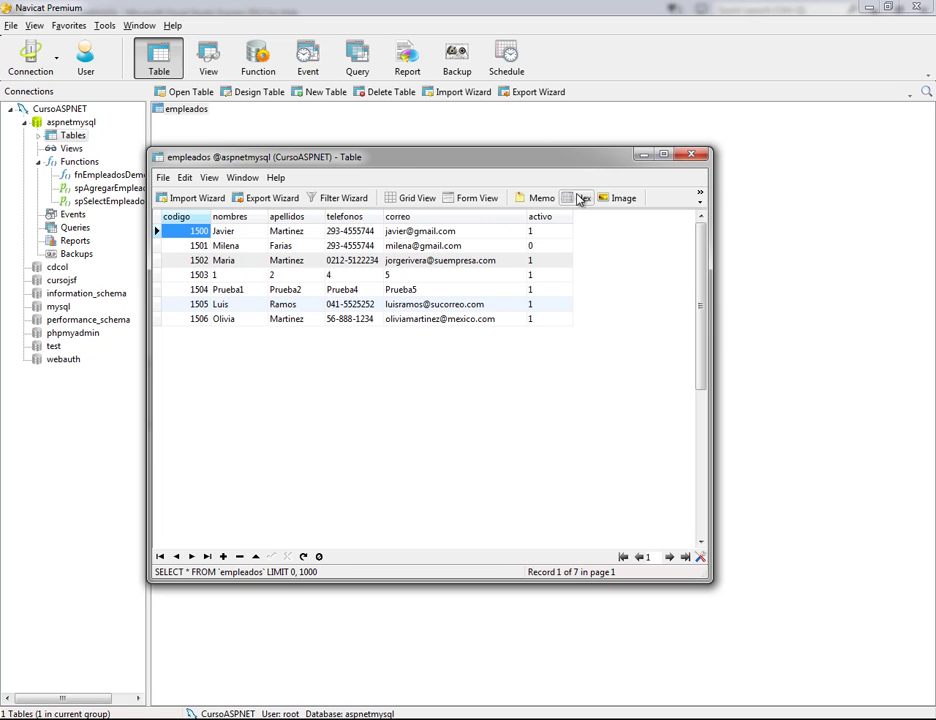
{"action": "left_click", "coordinate": [689, 155]}
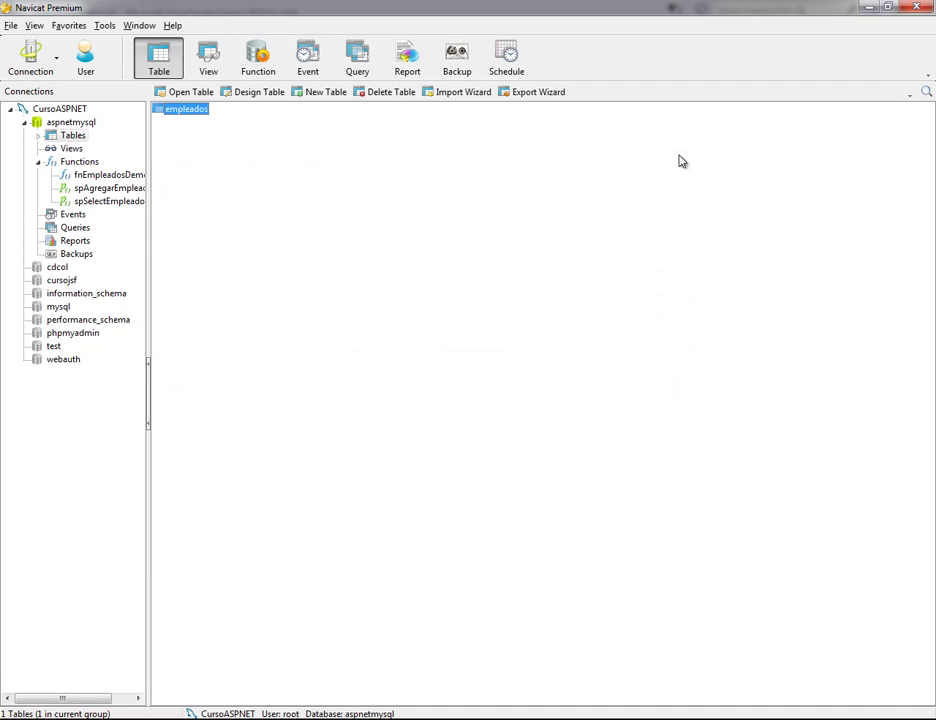
Step: Create a new table in the aspnetmysql database and name its first field codigo
{"action": "left_click", "coordinate": [324, 92]}
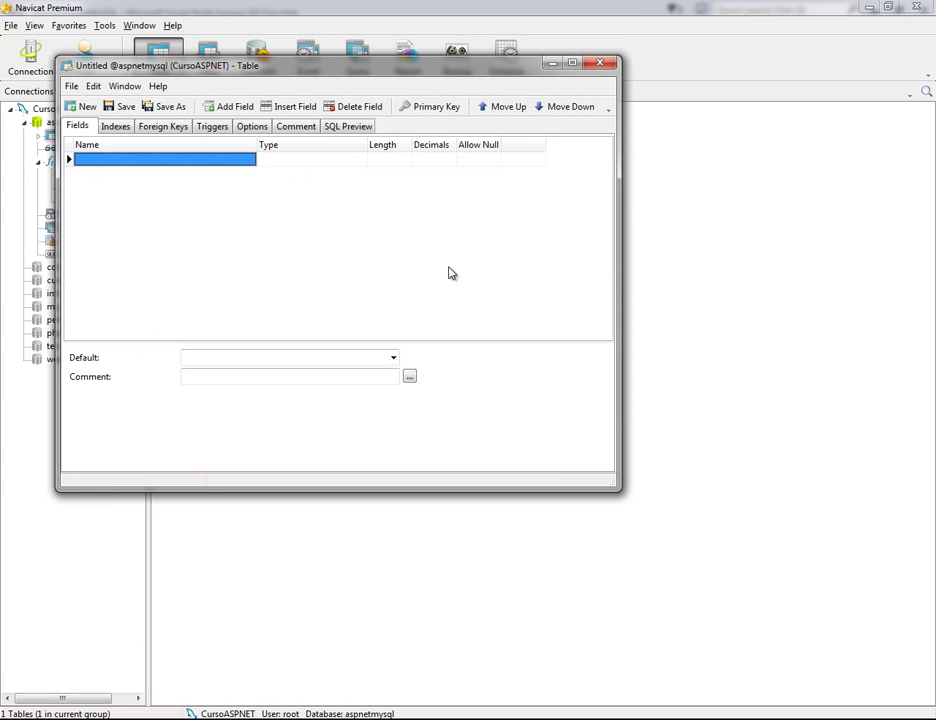
{"action": "type", "text": "id"}
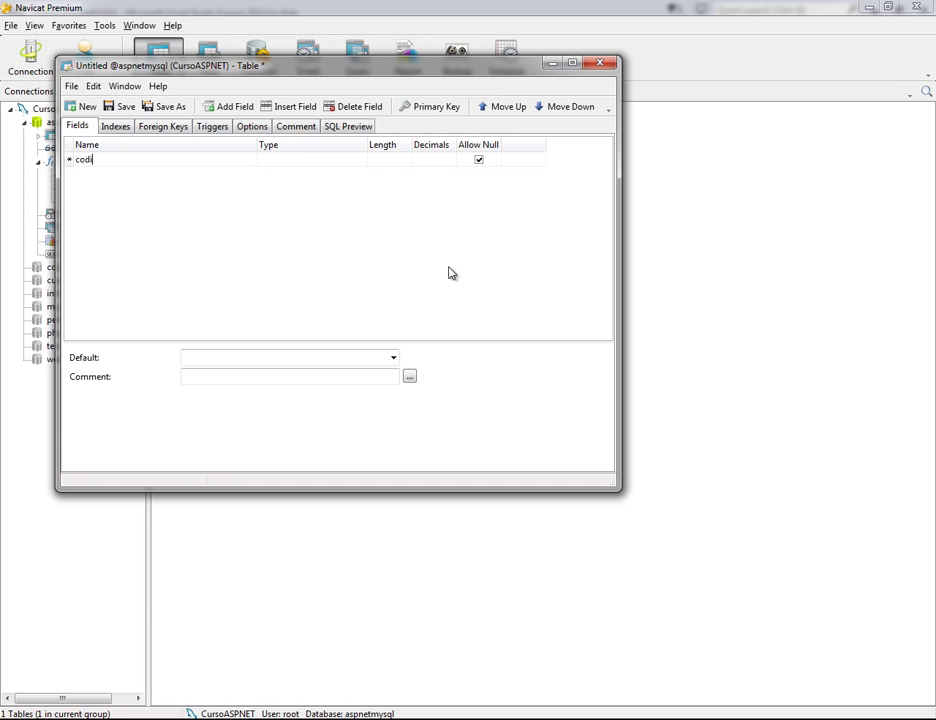
{"action": "key", "text": "Tab"}
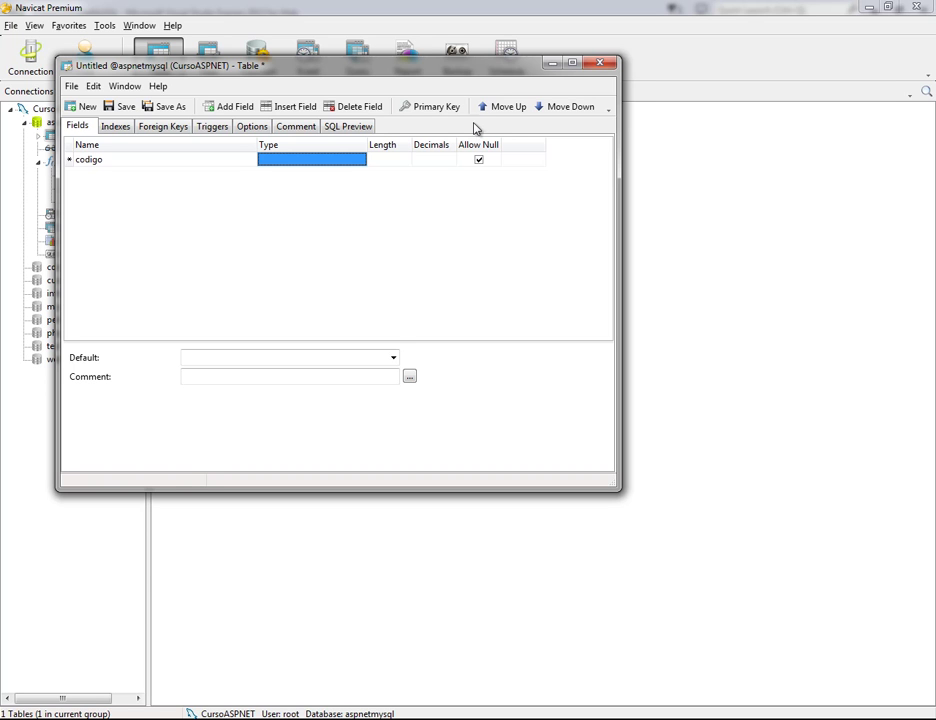
Step: Examine the empleados table's records and its field design as a reference for the new table
{"action": "left_click_drag", "start_coordinate": [441, 67], "coordinate": [578, 212]}
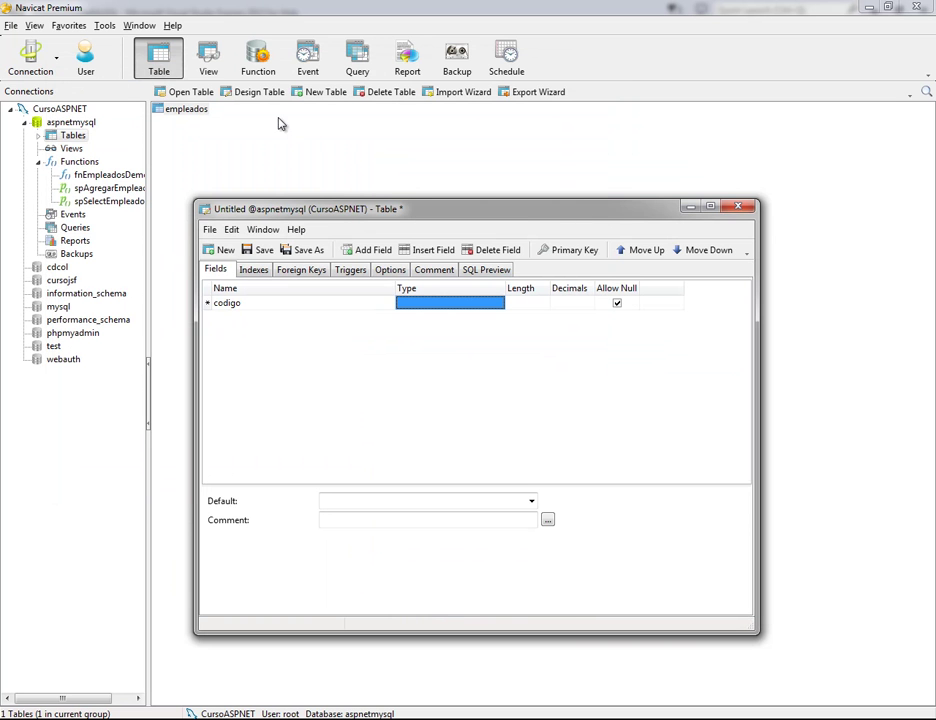
{"action": "double_click", "coordinate": [196, 110]}
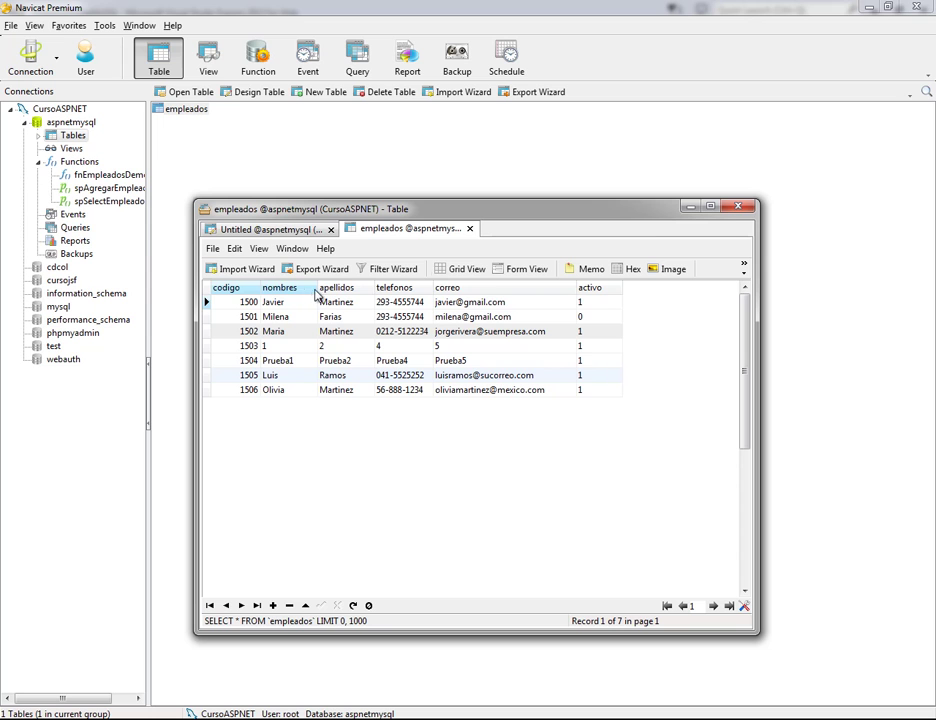
{"action": "left_click", "coordinate": [469, 229]}
{"action": "right_click", "coordinate": [201, 113]}
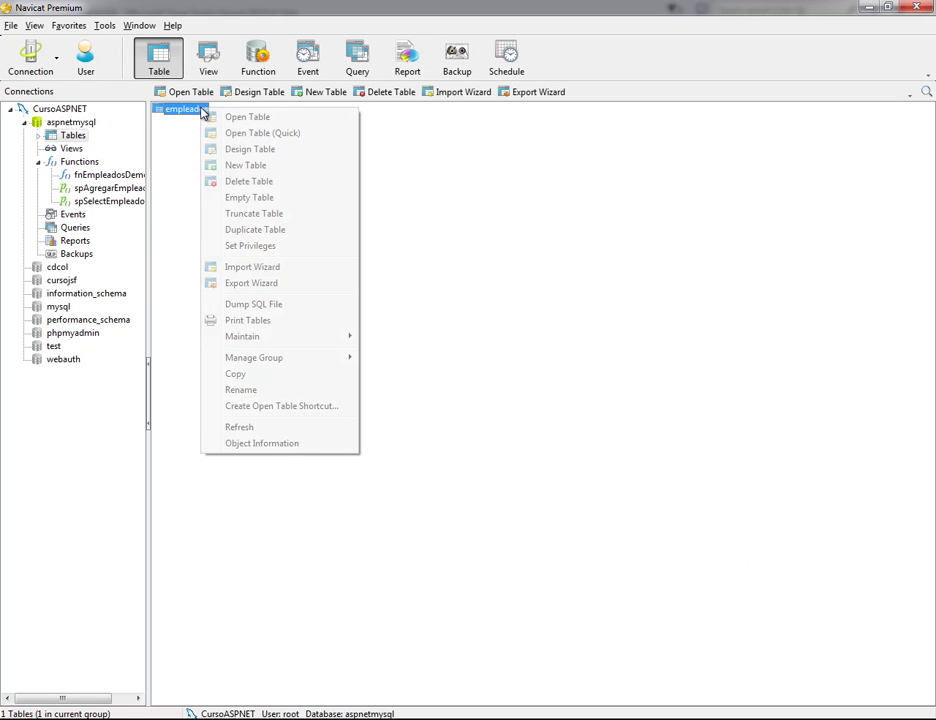
{"action": "left_click", "coordinate": [258, 150]}
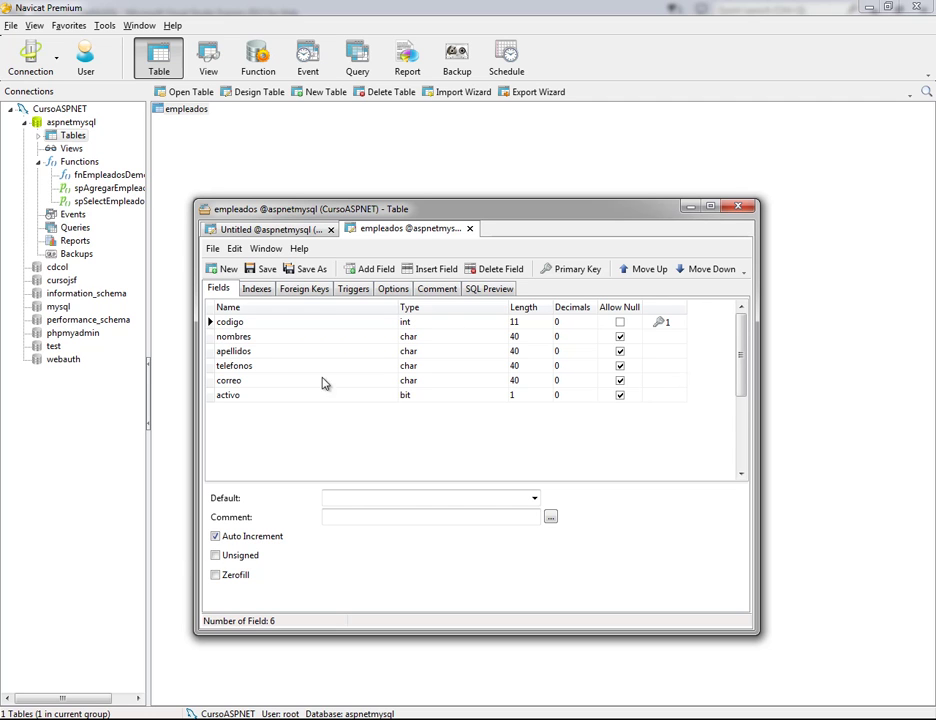
Step: Return to the untitled table design and set the codigo field's type to int
{"action": "left_click", "coordinate": [291, 229]}
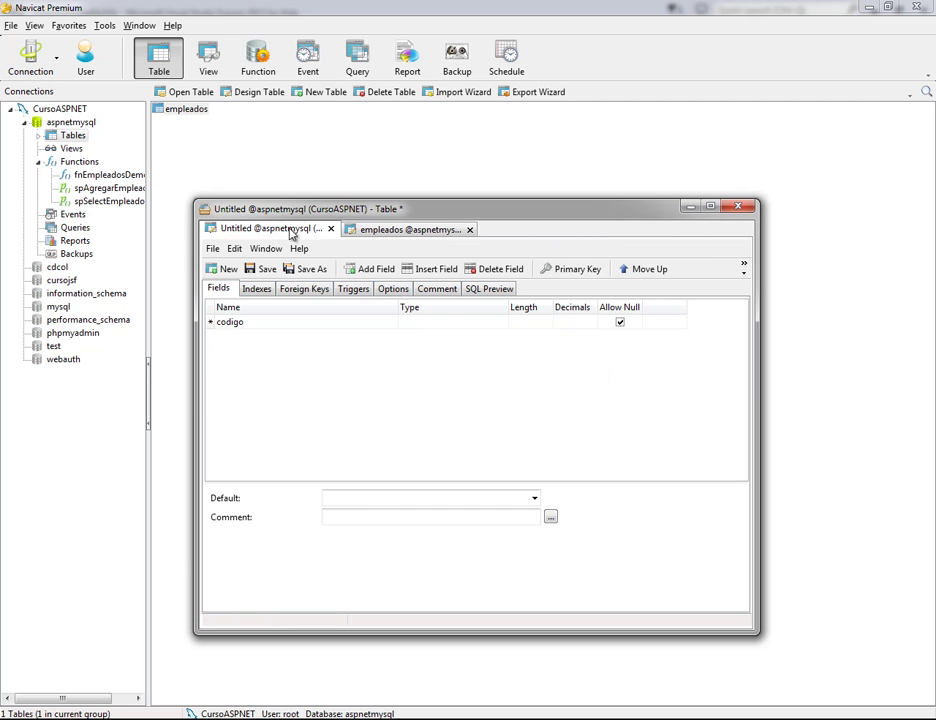
{"action": "left_click", "coordinate": [437, 321]}
{"action": "type", "text": "int"}
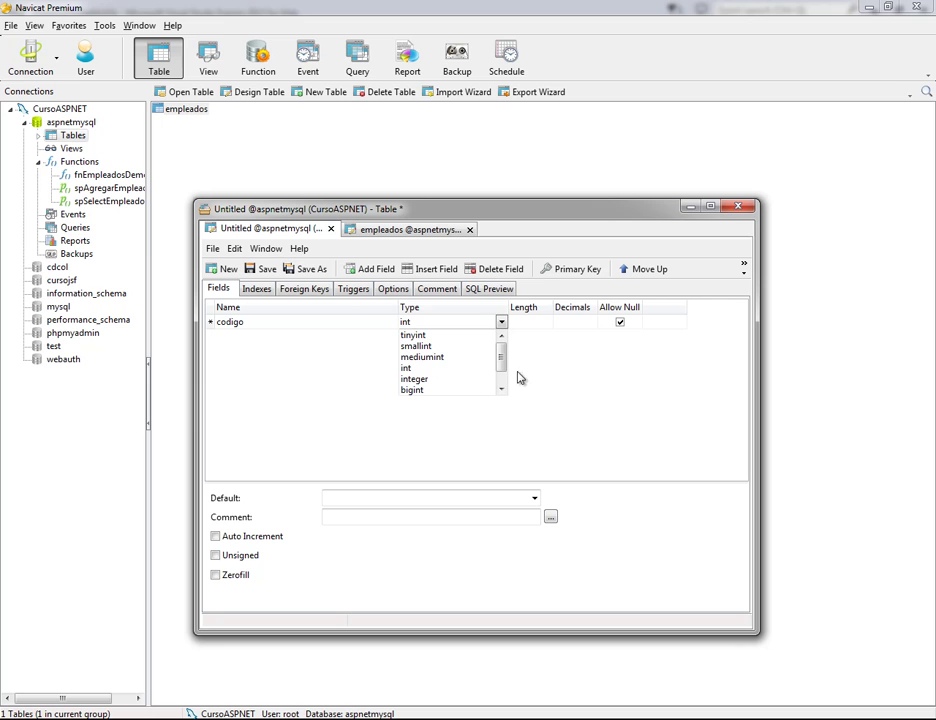
{"action": "left_click", "coordinate": [411, 367]}
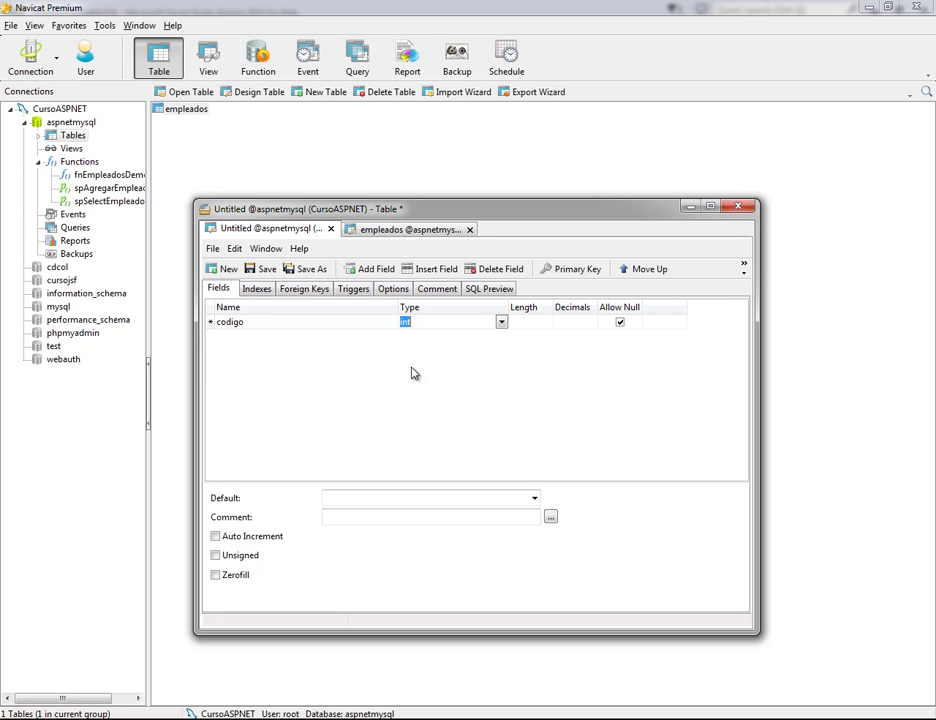
Step: Make the codigo field auto-incrementing and set it as the table's primary key
{"action": "left_click", "coordinate": [245, 536]}
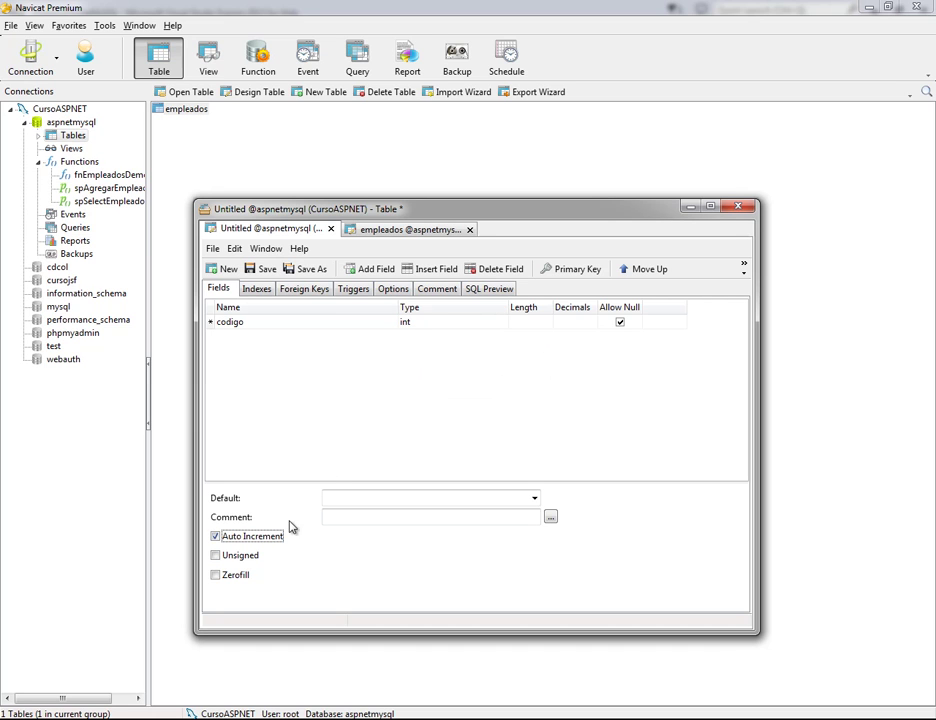
{"action": "left_click", "coordinate": [657, 322]}
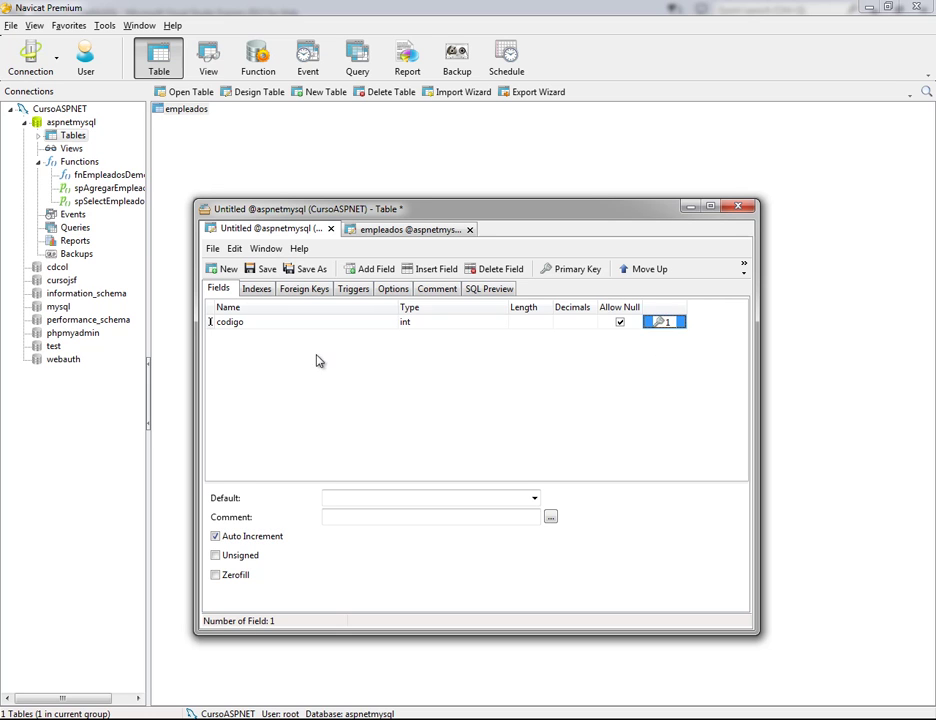
Step: Add a direccion1 field of type char with length 60, and disallow null values for the codigo field
{"action": "left_click", "coordinate": [250, 324]}
{"action": "key", "text": "Down"}
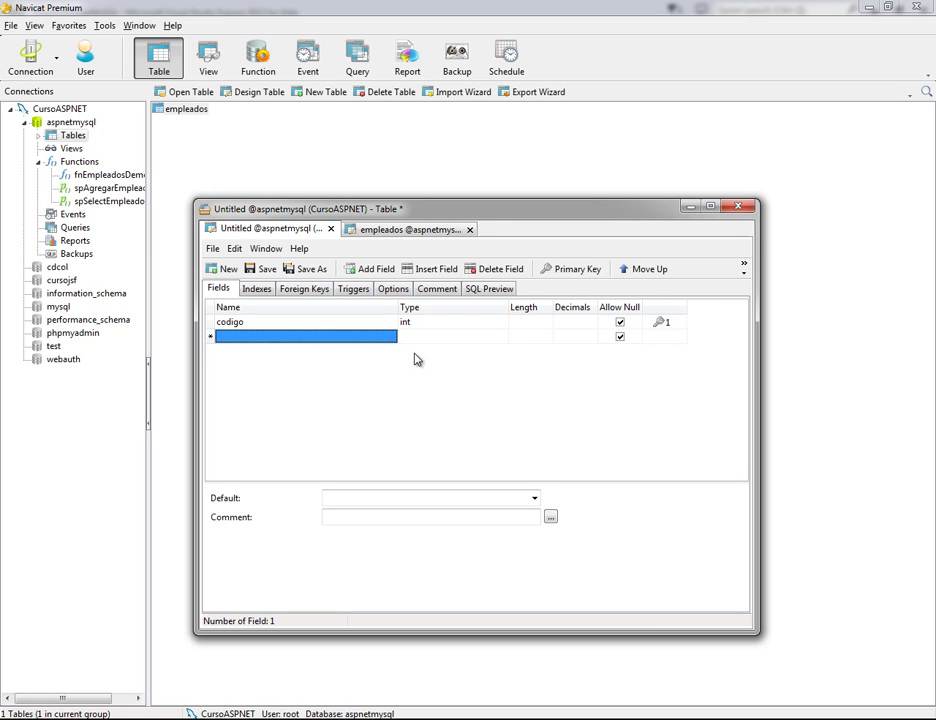
{"action": "type", "text": "direcc"}
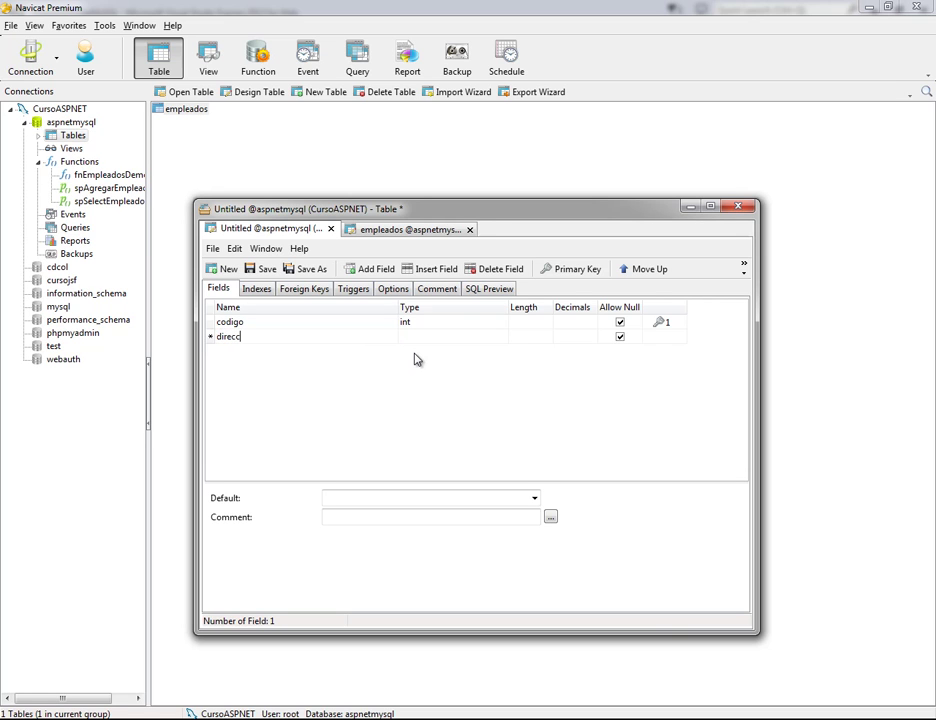
{"action": "type", "text": "ion1"}
{"action": "key", "text": "Tab"}
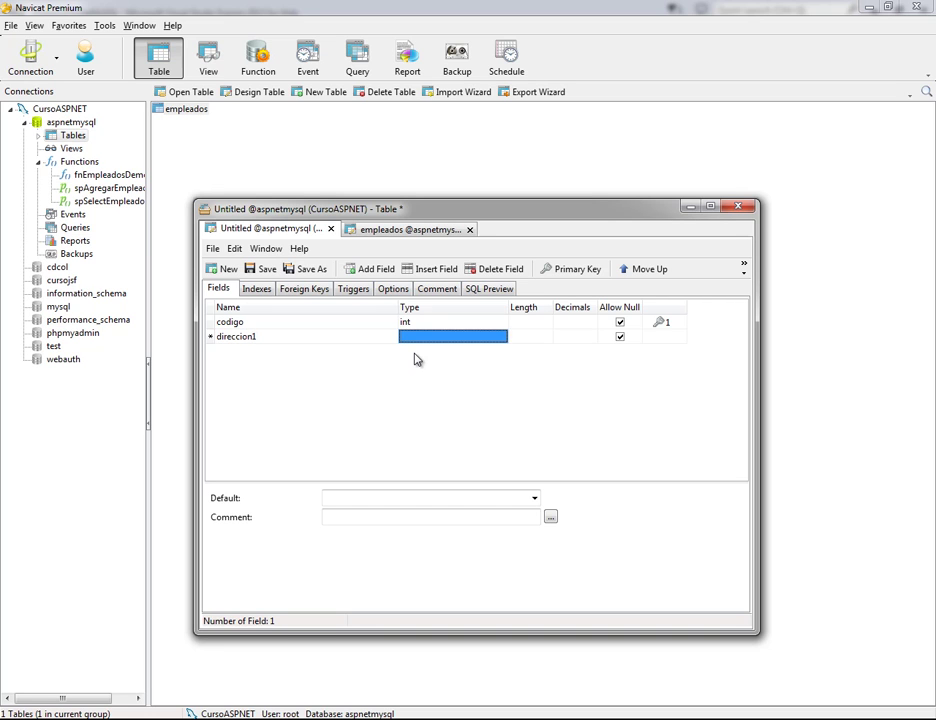
{"action": "type", "text": "varchar"}
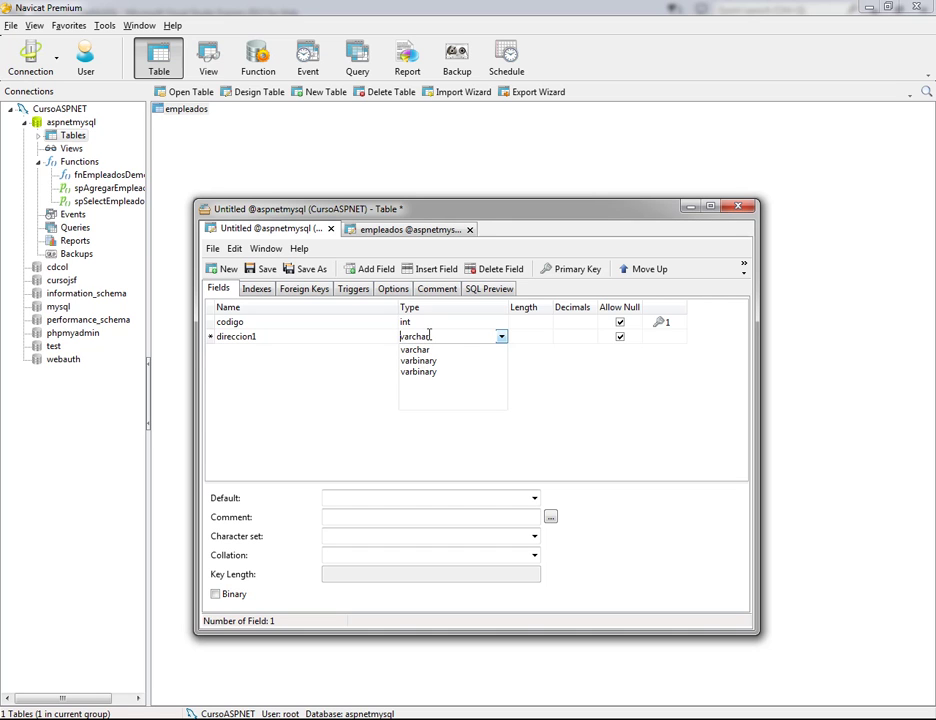
{"action": "double_click", "coordinate": [430, 336]}
{"action": "type", "text": "char"}
{"action": "key", "text": "Return"}
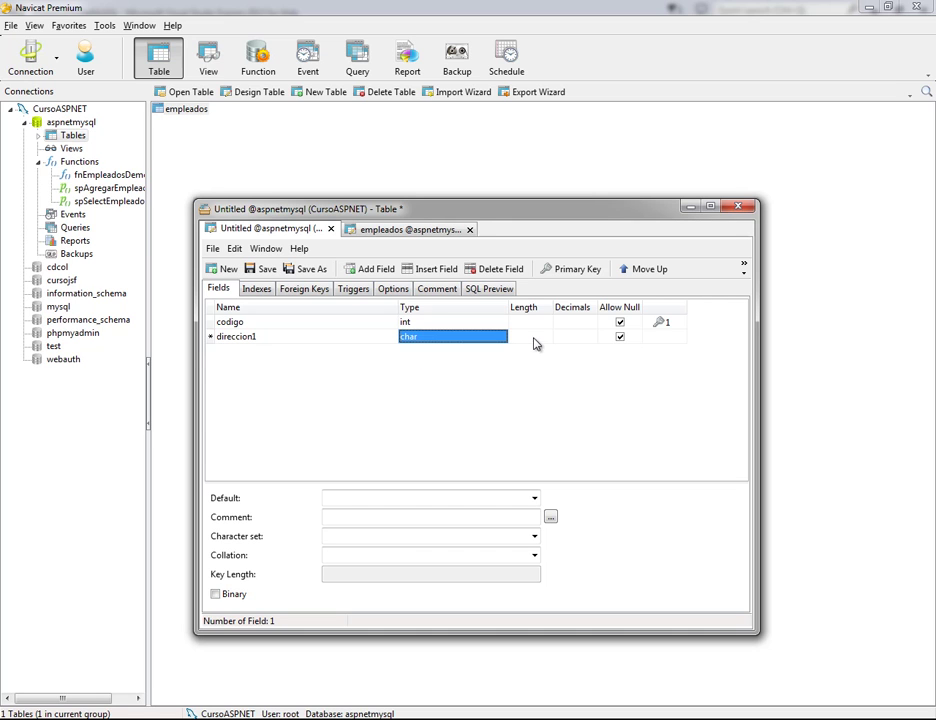
{"action": "left_click", "coordinate": [534, 337]}
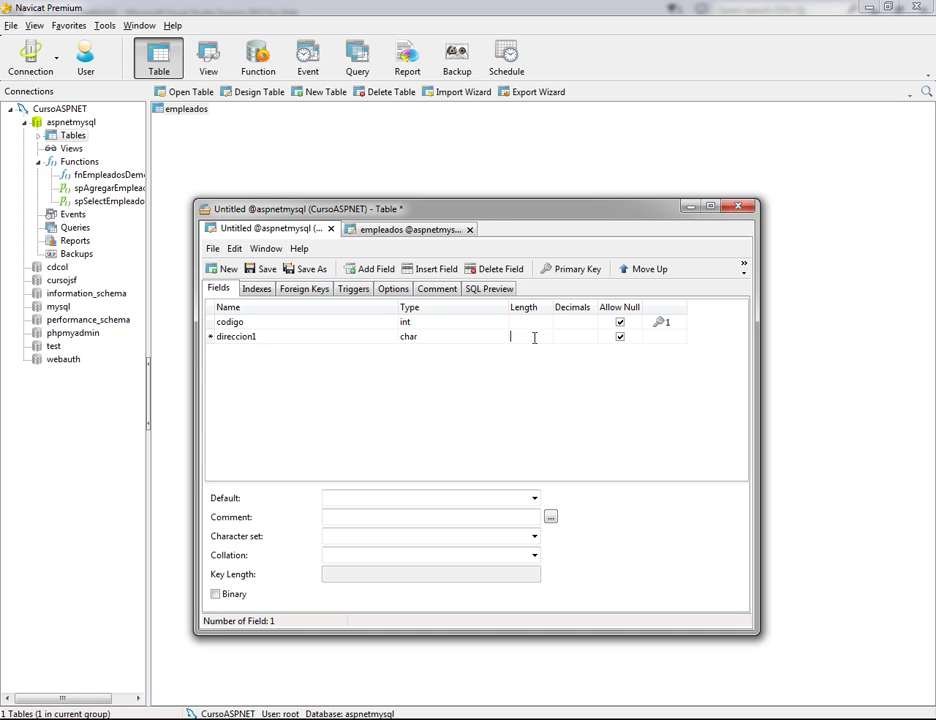
{"action": "left_click", "coordinate": [620, 323]}
Step: Add a direccion2 field of type char with length 60 below direccion1
{"action": "left_click", "coordinate": [274, 336]}
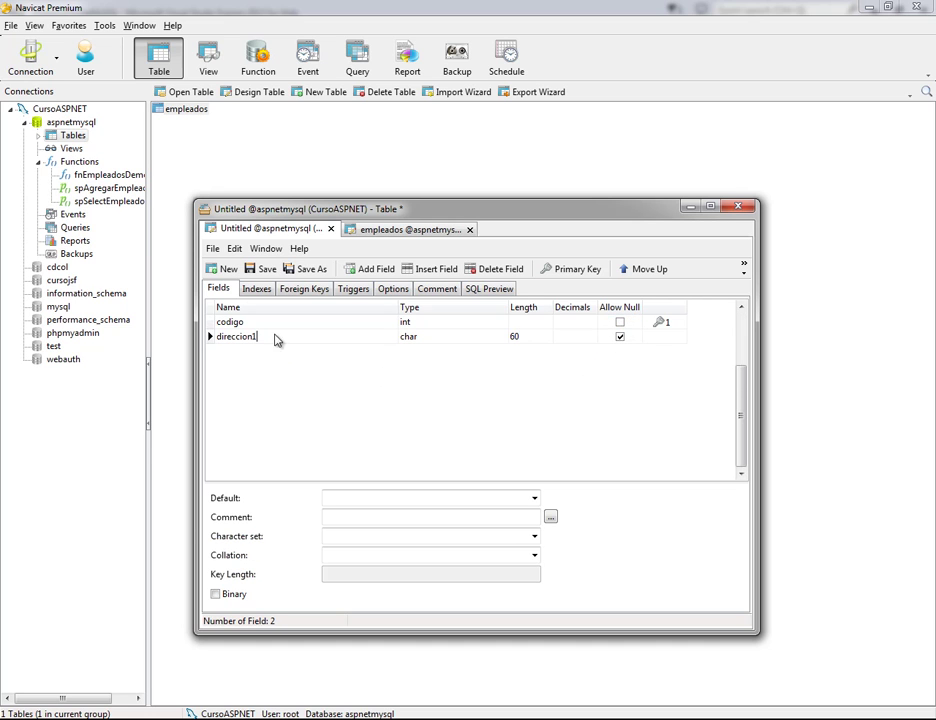
{"action": "key", "text": "Down"}
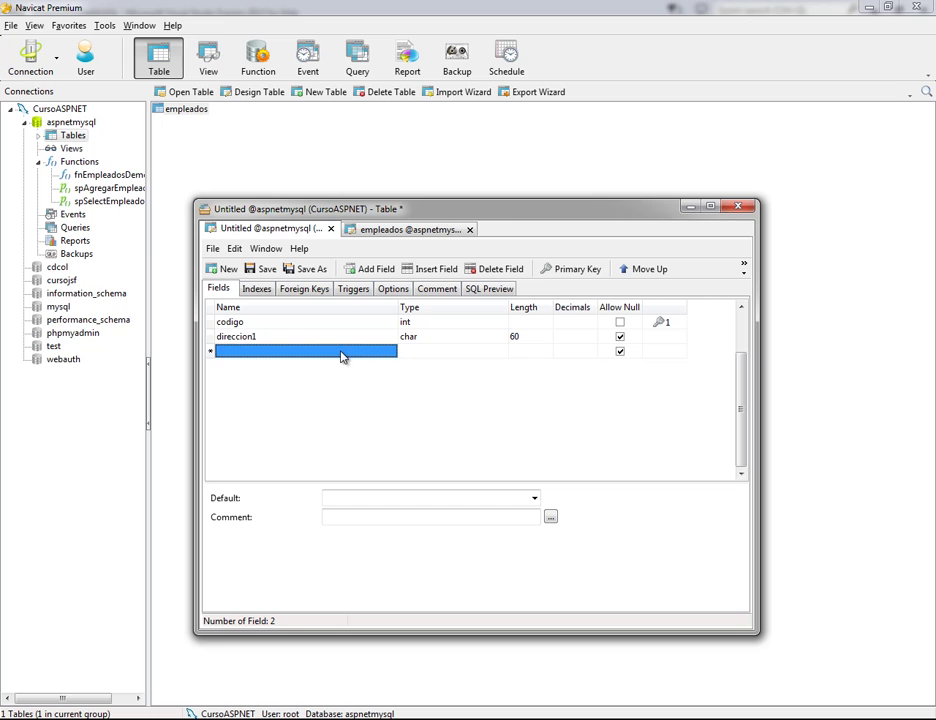
{"action": "type", "text": "du"}
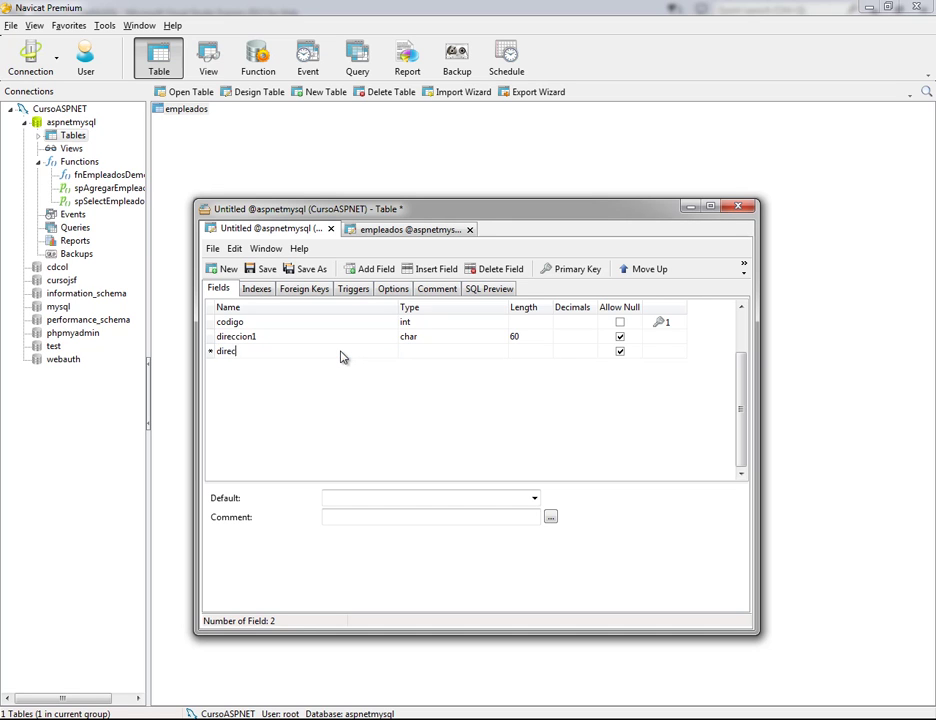
{"action": "key", "text": "Tab"}
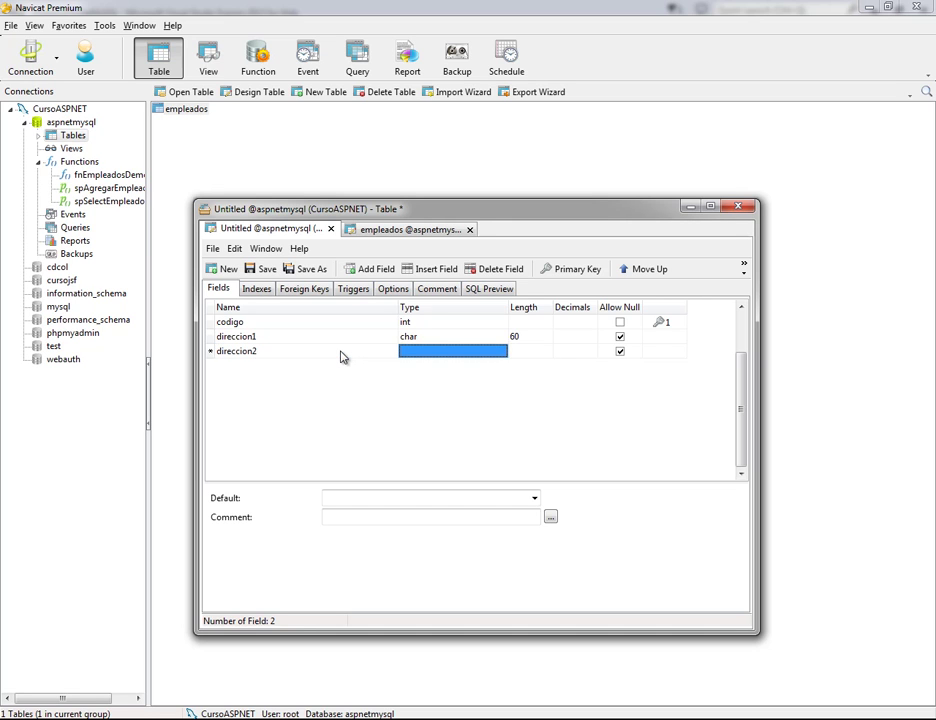
{"action": "type", "text": "char"}
{"action": "key", "text": "Tab"}
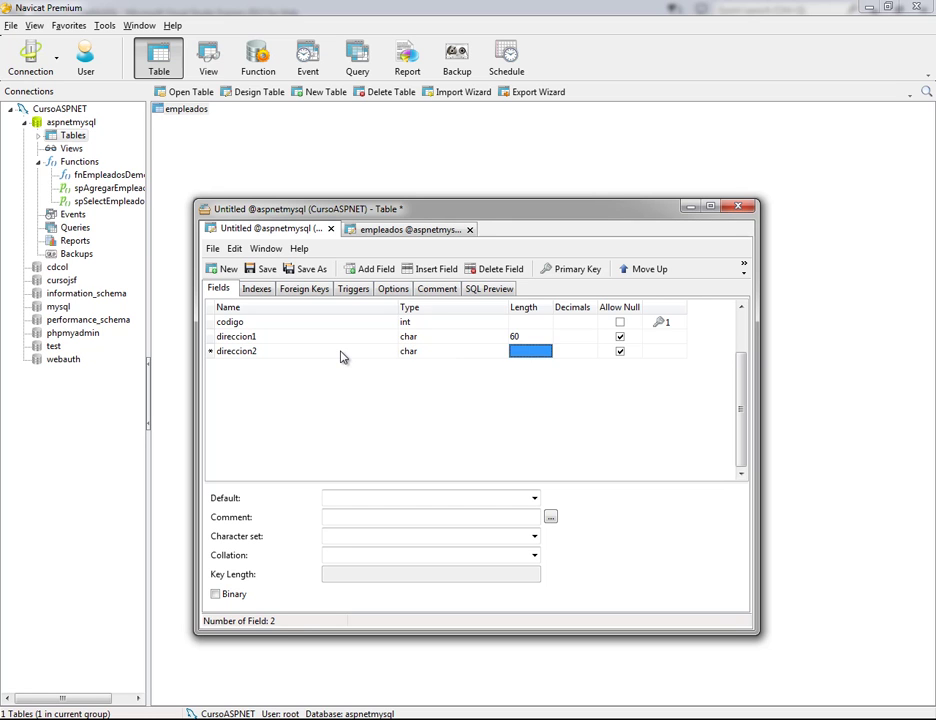
{"action": "type", "text": "60"}
{"action": "key", "text": "Tab"}
{"action": "key", "text": "Tab"}
{"action": "key", "text": "Tab"}
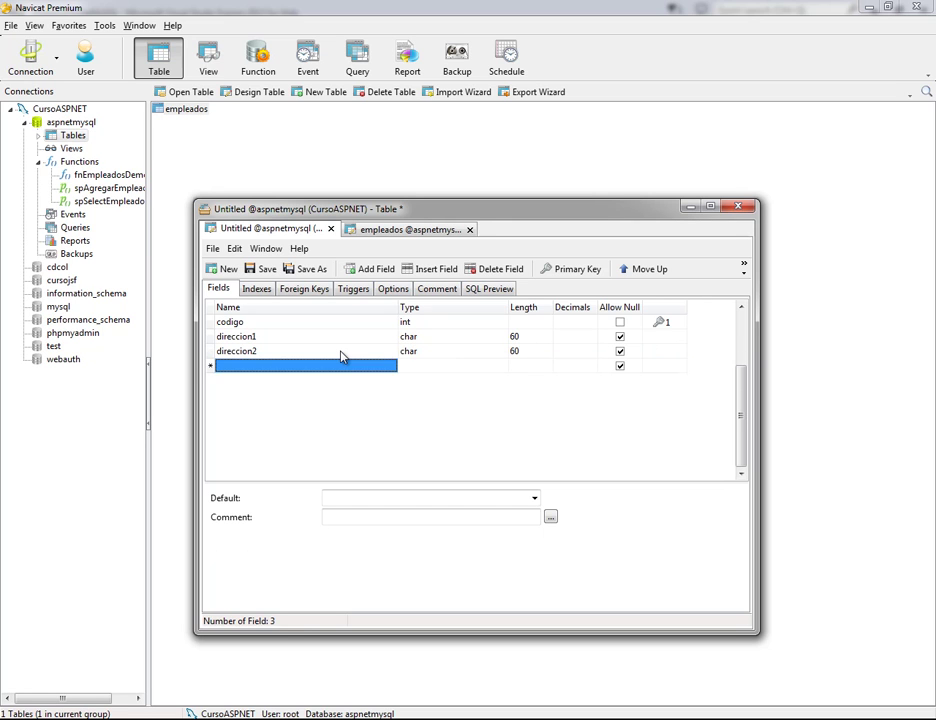
Step: Add a direccion3 field of type char with length 60 below direccion2
{"action": "type", "text": "direccion3"}
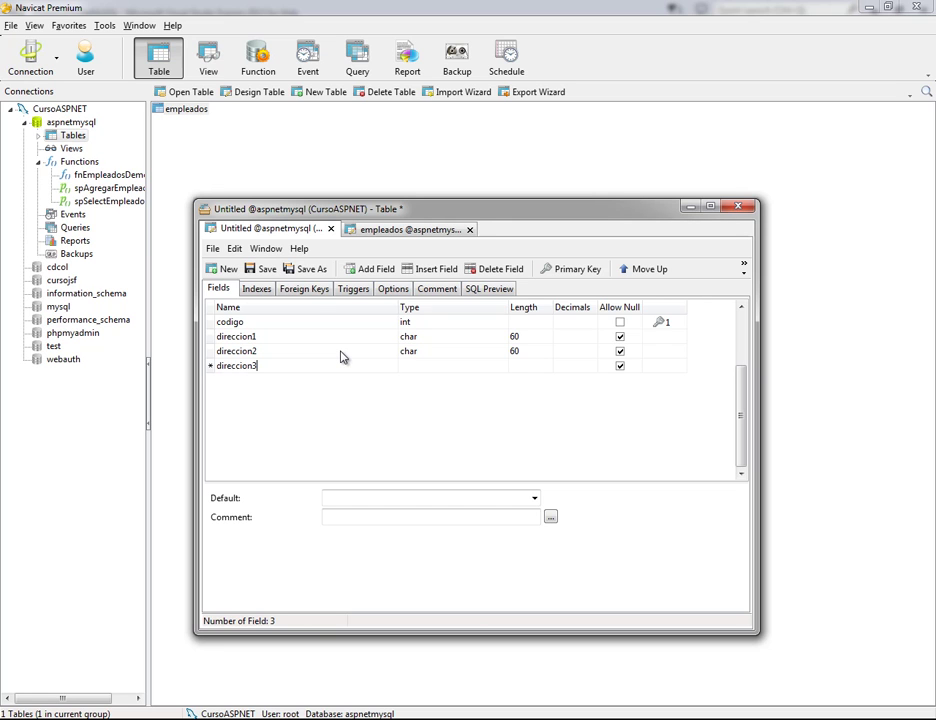
{"action": "key", "text": "Tab"}
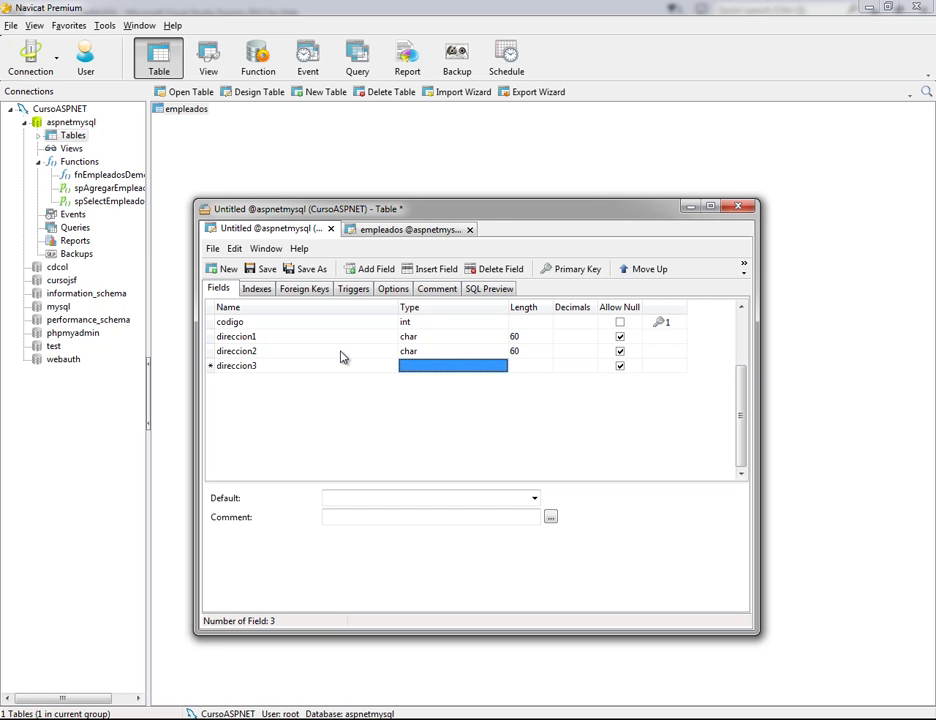
{"action": "type", "text": "c"}
{"action": "key", "text": "Tab"}
{"action": "type", "text": "60"}
{"action": "key", "text": "Tab"}
{"action": "key", "text": "Tab"}
{"action": "key", "text": "Tab"}
{"action": "key", "text": "Tab"}
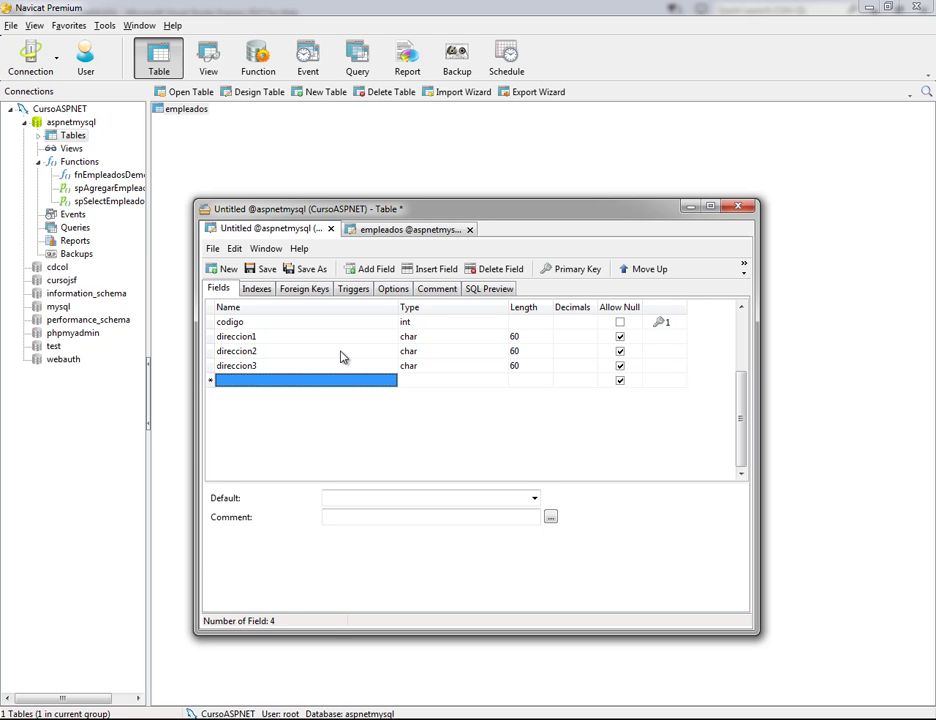
Step: Add an activo field of type bit with length 1 as the new table's last field
{"action": "left_click", "coordinate": [362, 232]}
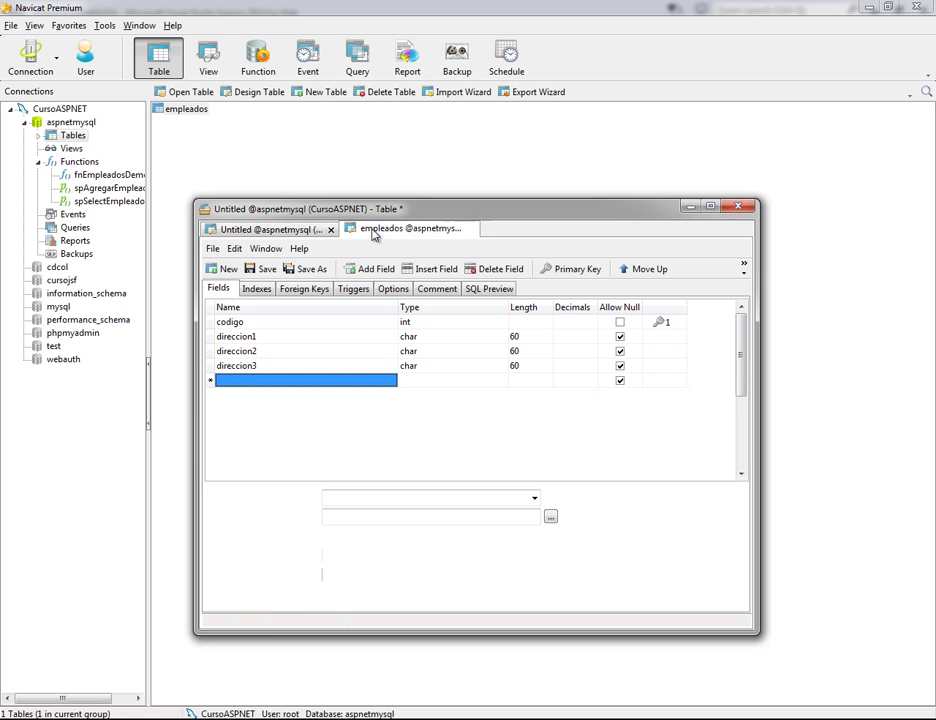
{"action": "left_click", "coordinate": [240, 229]}
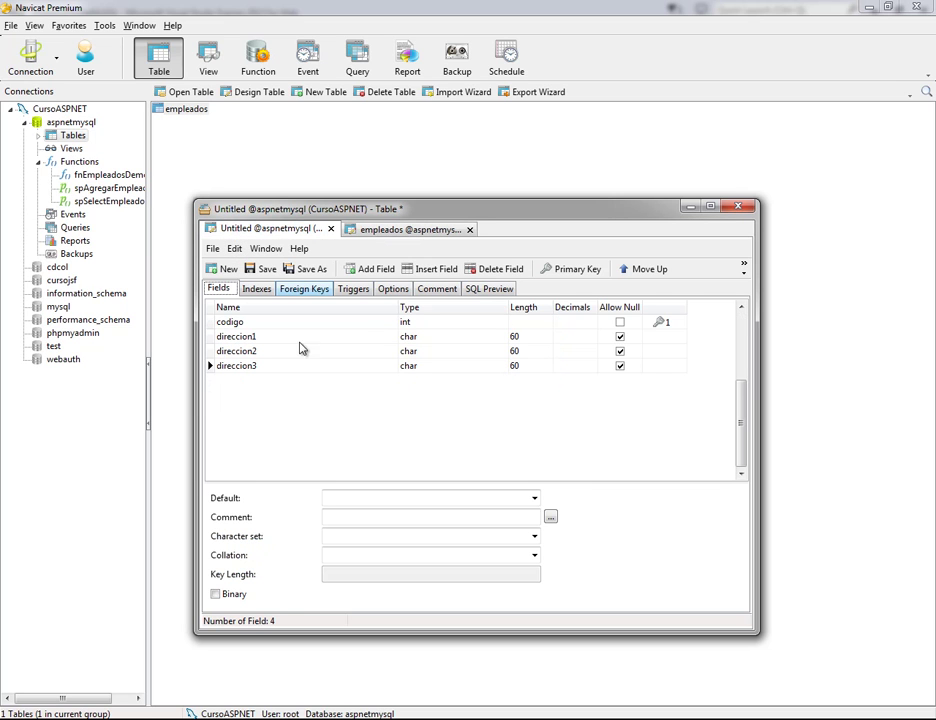
{"action": "key", "text": "Down"}
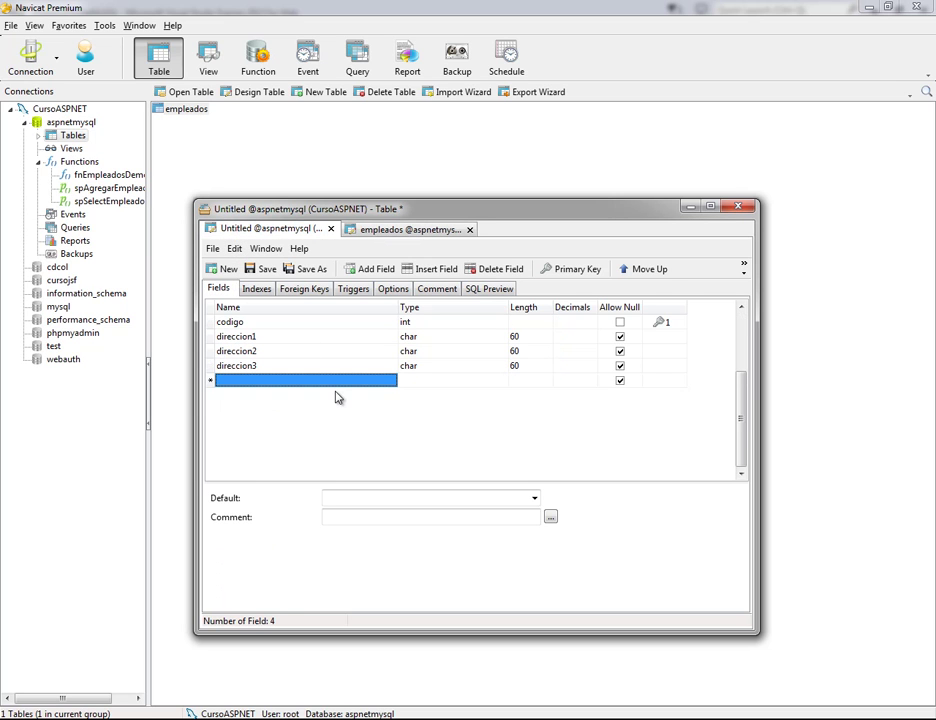
{"action": "type", "text": "activo"}
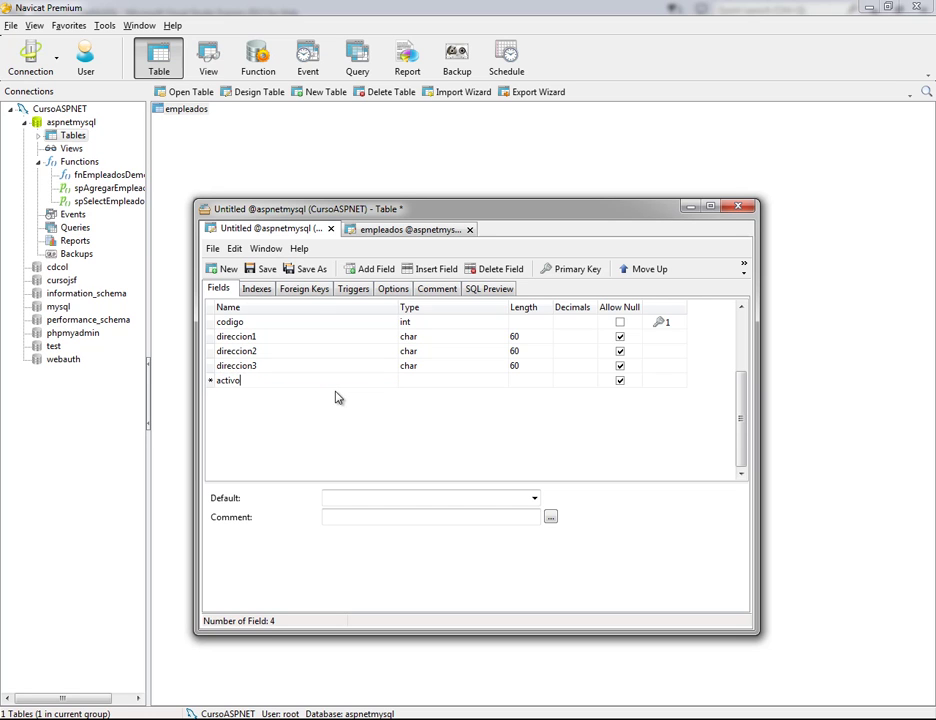
{"action": "key", "text": "Tab"}
{"action": "type", "text": "bit"}
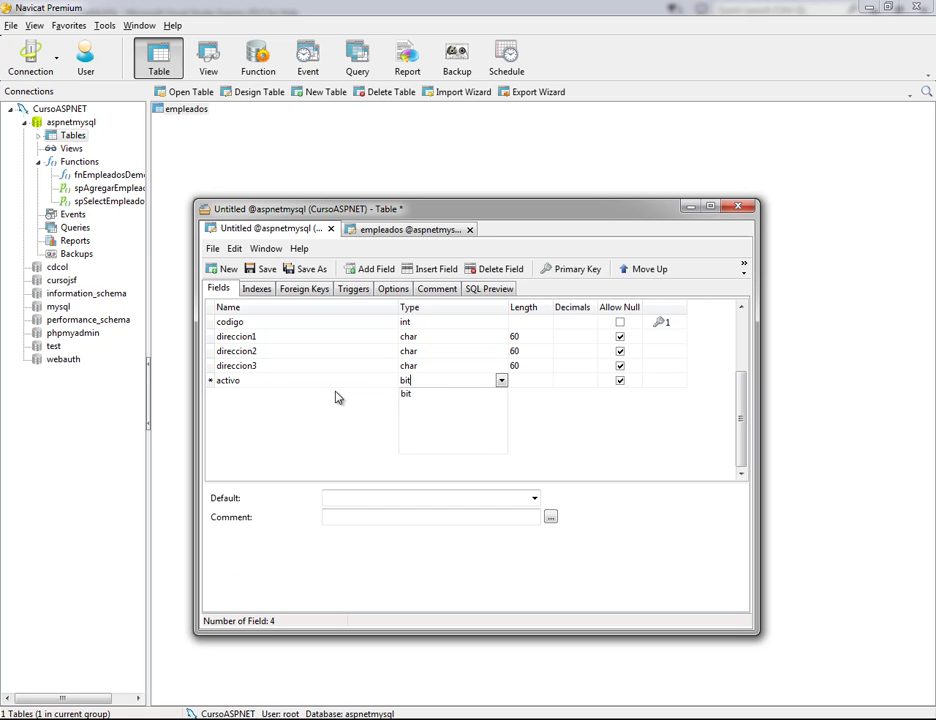
{"action": "key", "text": "Tab"}
{"action": "type", "text": "1"}
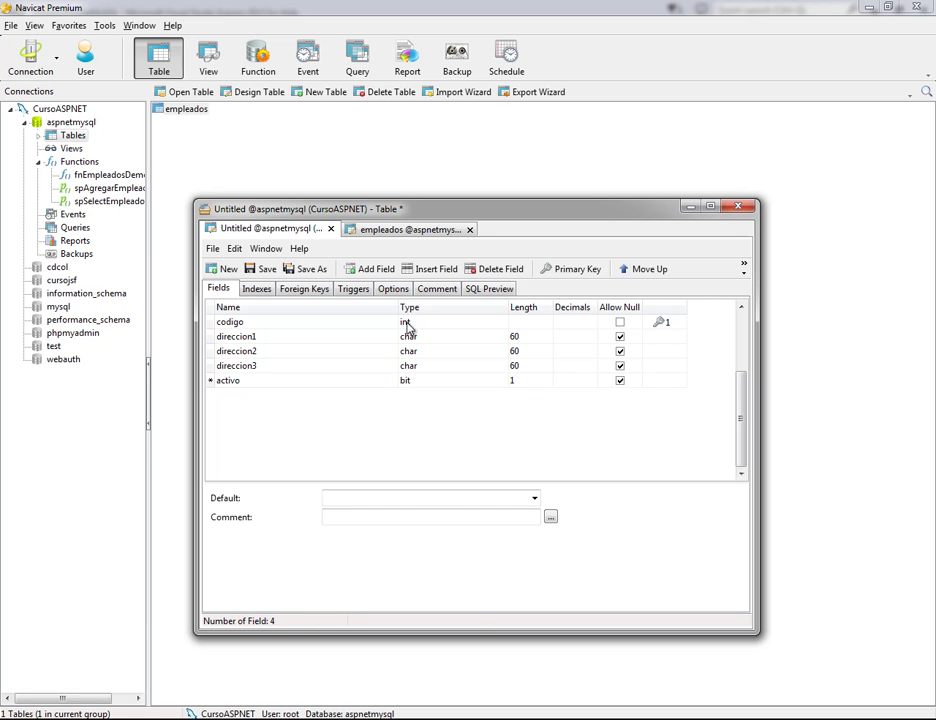
Step: Save the new table as empleadosDetalle and close the table design window
{"action": "left_click", "coordinate": [258, 325]}
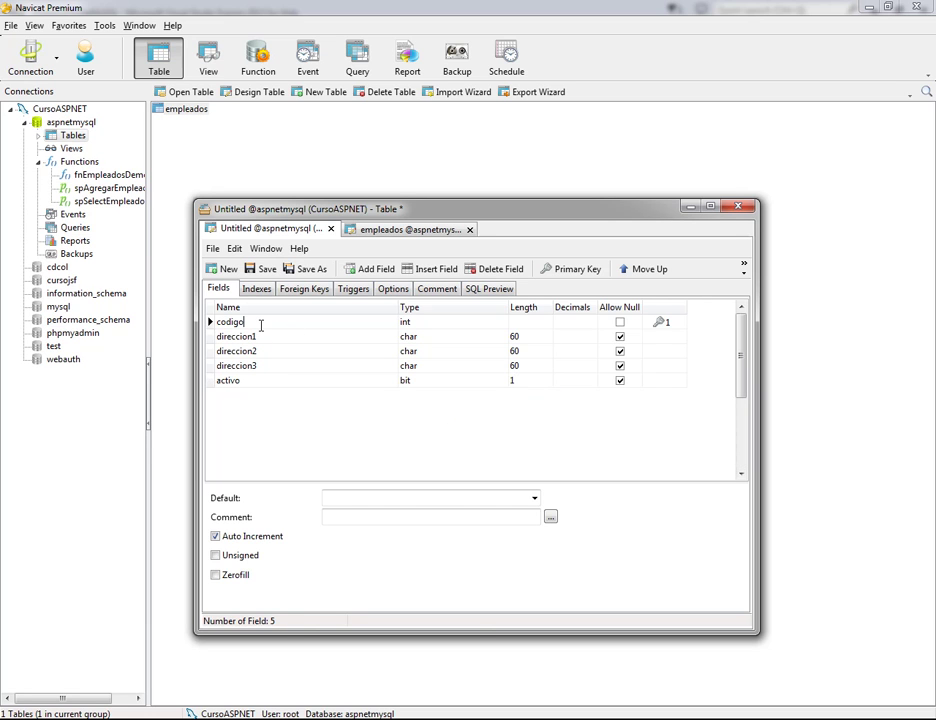
{"action": "left_click", "coordinate": [291, 270]}
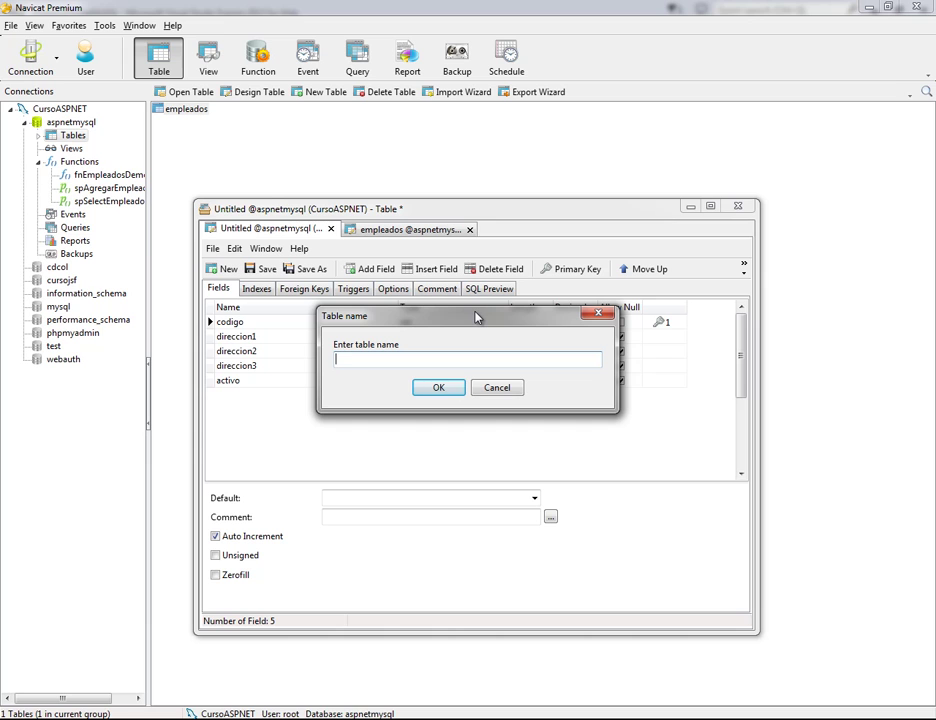
{"action": "type", "text": "empleadosDetalle"}
{"action": "left_click", "coordinate": [440, 388]}
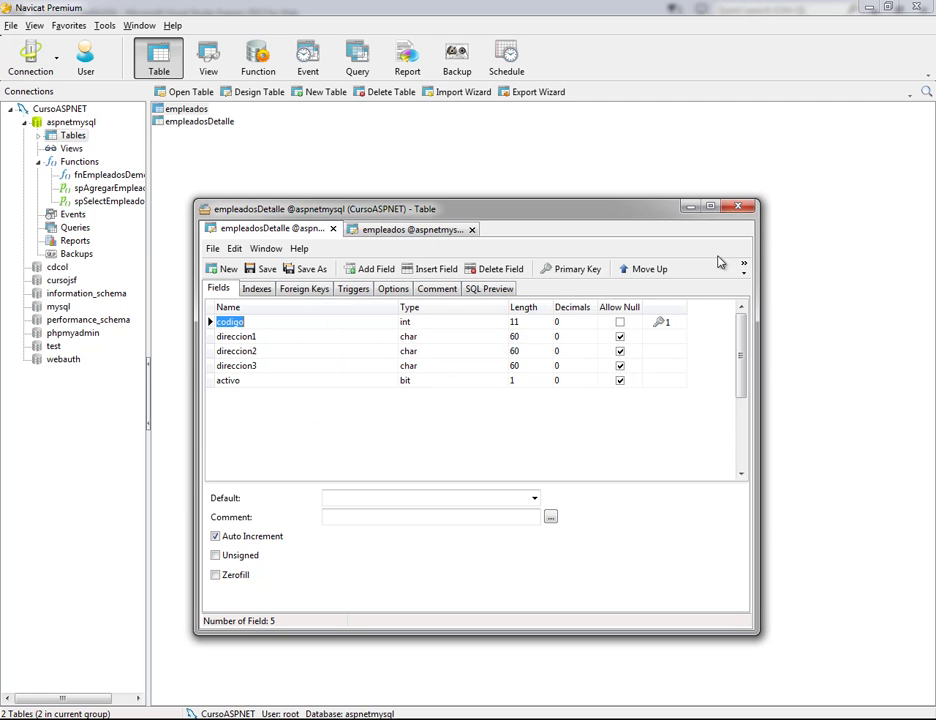
{"action": "left_click", "coordinate": [744, 211]}
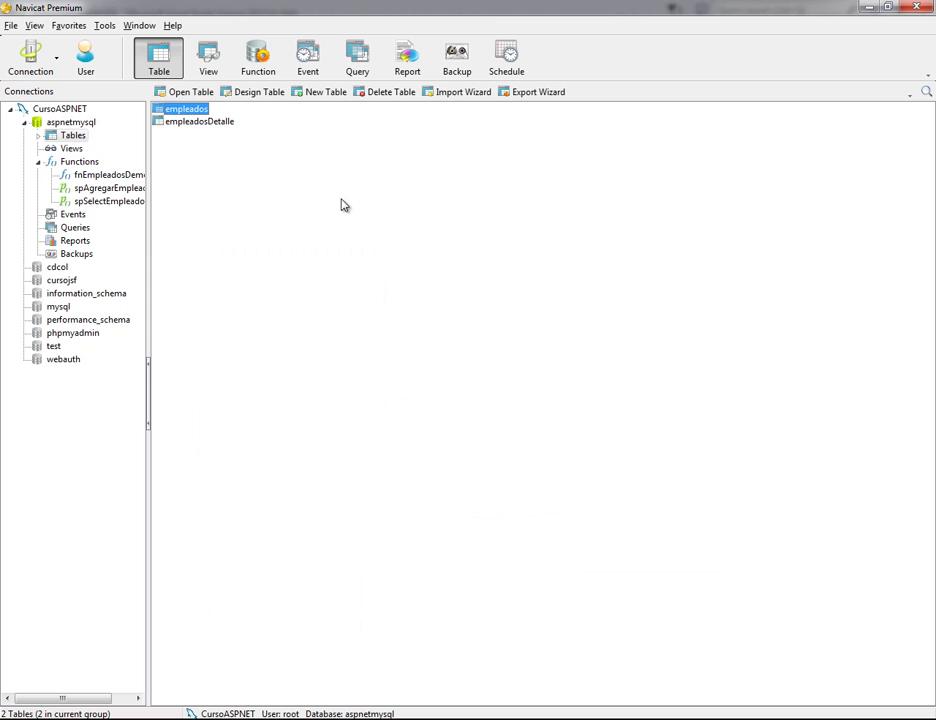
{"action": "left_click", "coordinate": [200, 111]}
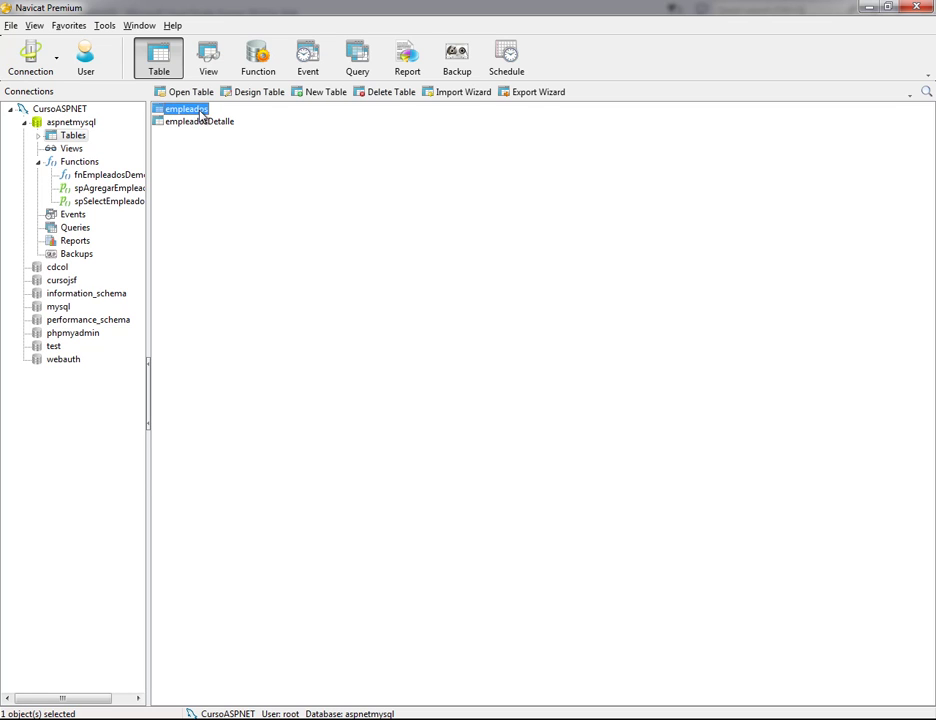
{"action": "left_click", "coordinate": [220, 128]}
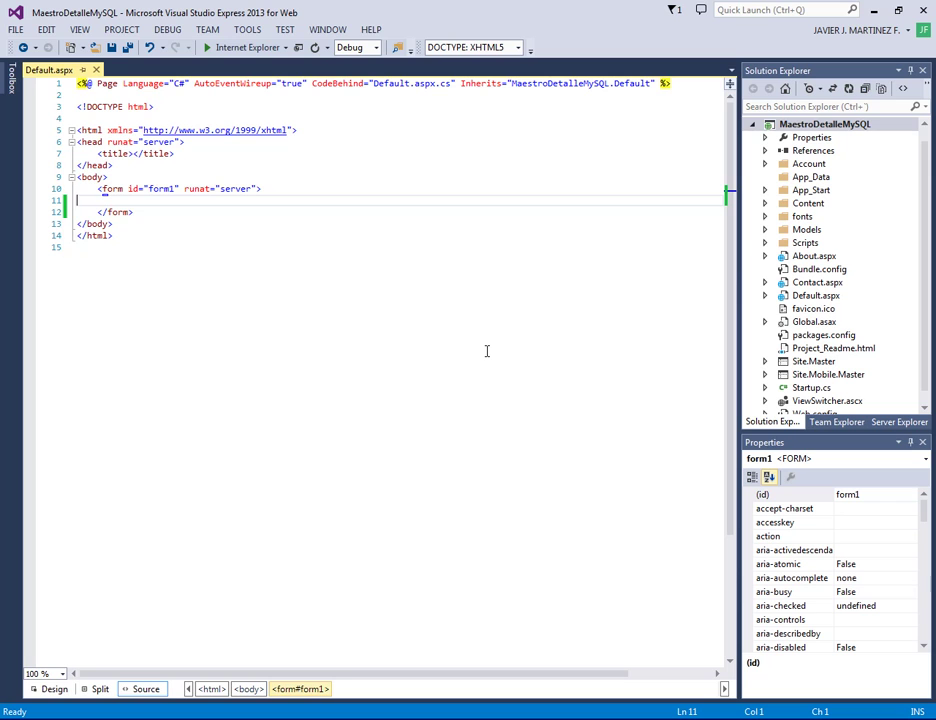
Step: In Visual Studio, add an HTML table element with width 100% inside form1 of Default.aspx, with opening and closing tags on separate lines
{"action": "key", "text": "Tab"}
{"action": "type", "text": "<"}
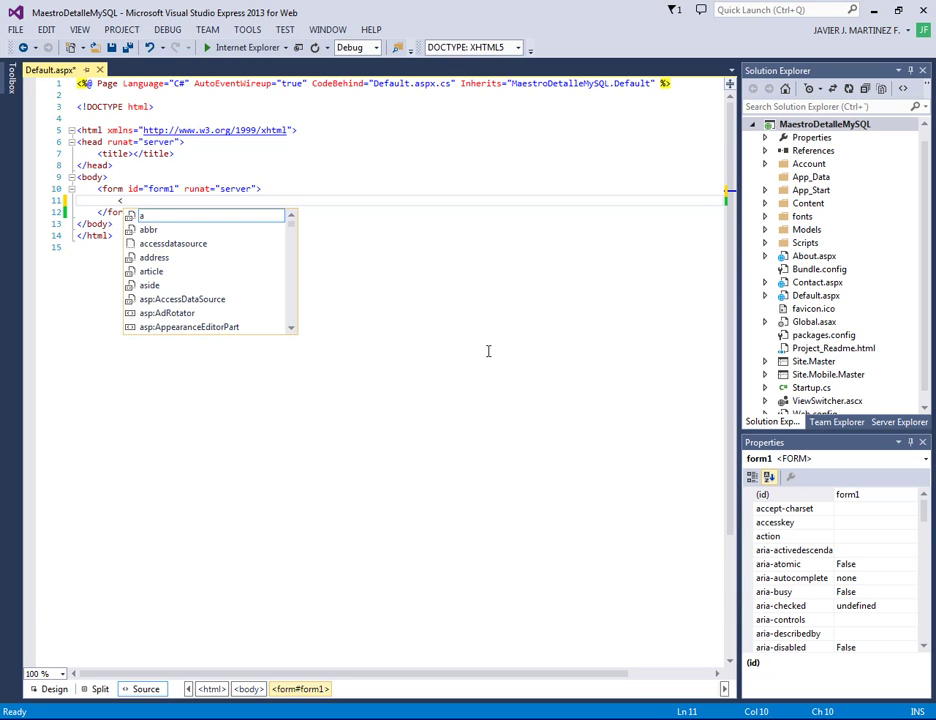
{"action": "type", "text": "table "}
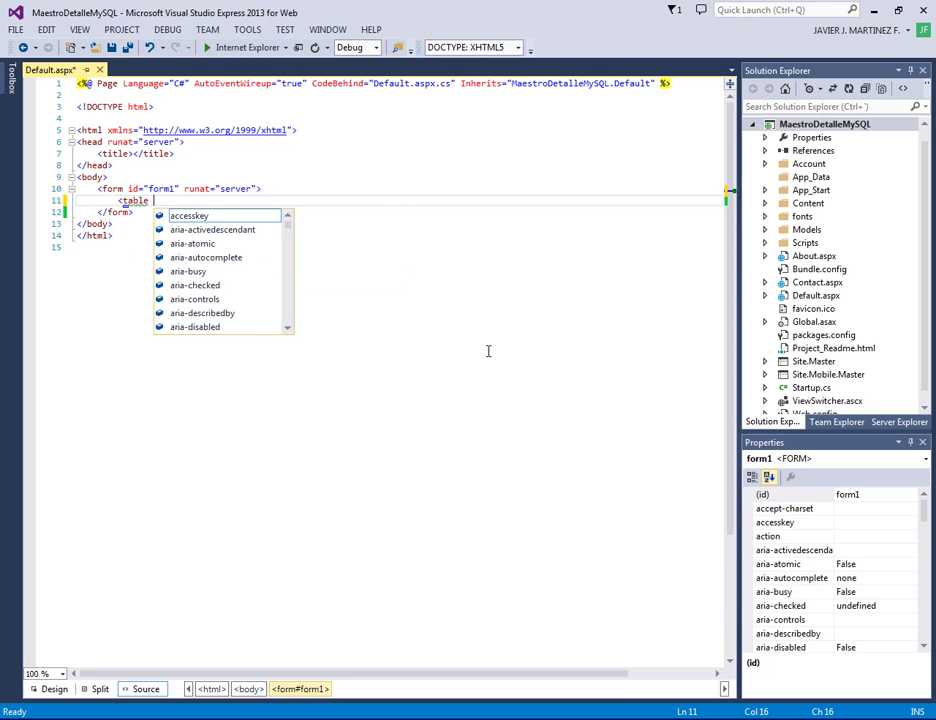
{"action": "type", "text": "width"}
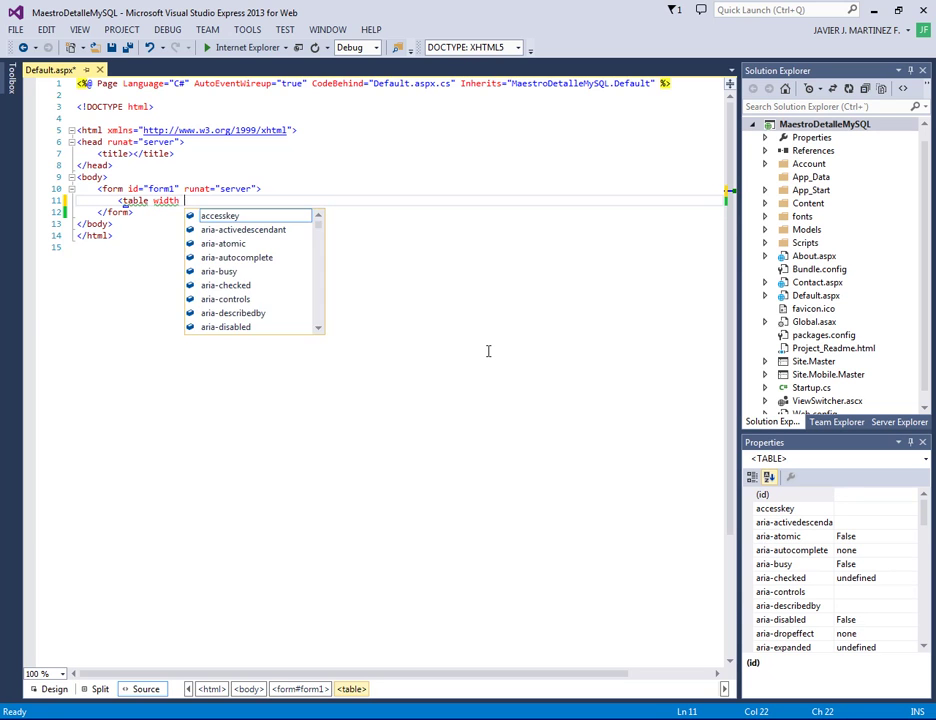
{"action": "key", "text": "BackSpace"}
{"action": "type", "text": "=\""}
{"action": "type", "text": "100"}
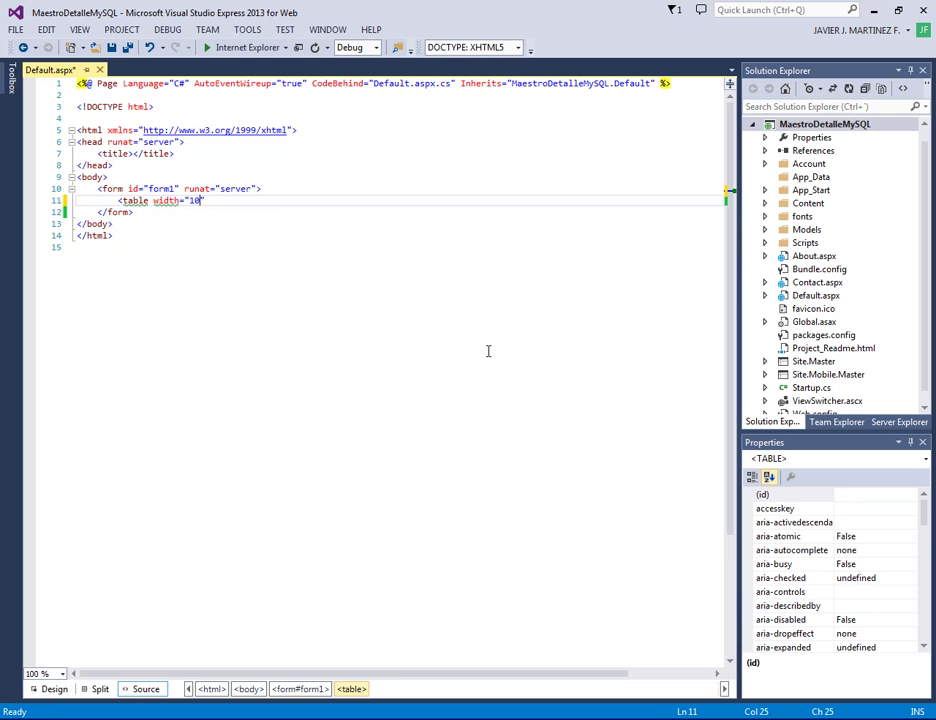
{"action": "type", "text": "%\"></table>"}
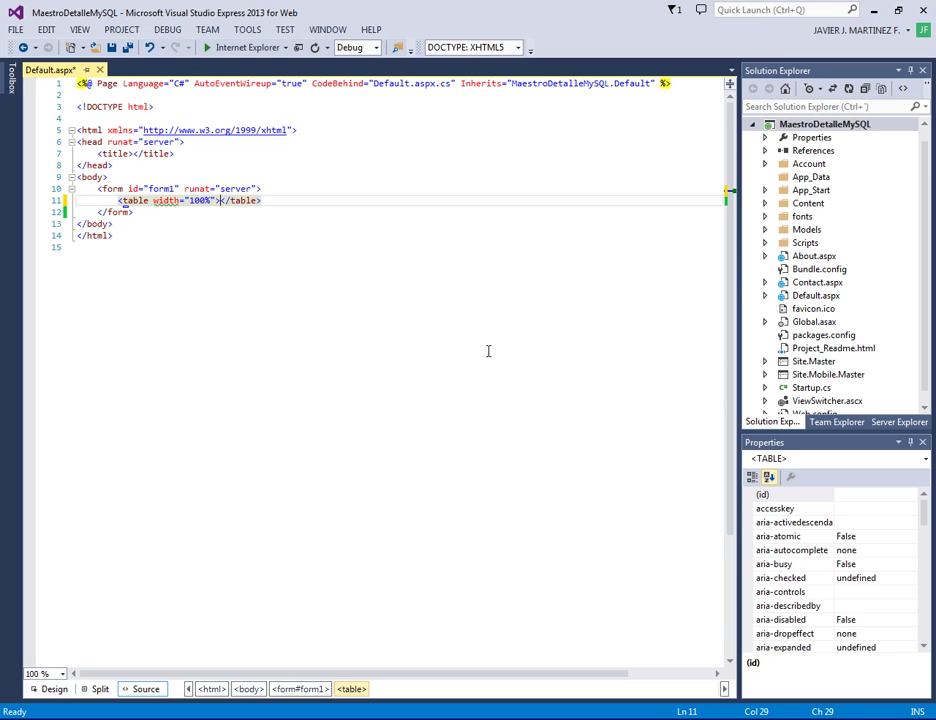
{"action": "key", "text": "Return"}
{"action": "key", "text": "Up"}
{"action": "key", "text": "Right"}
{"action": "key", "text": "Right"}
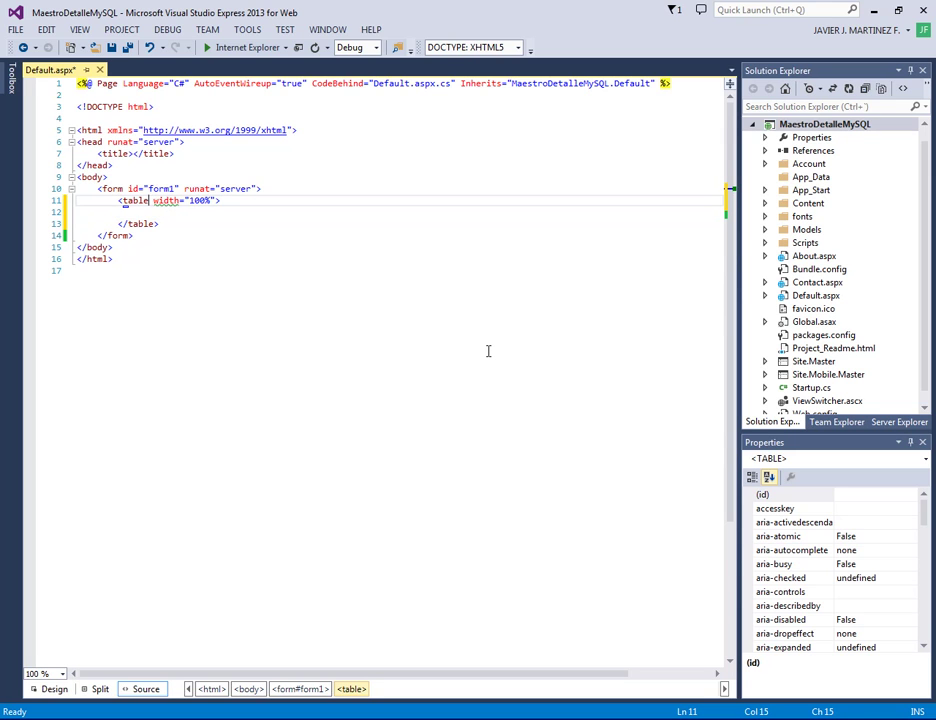
Step: Remove the width attribute and its 100% value from the opening table tag in form1
{"action": "key", "text": "shift+Right"}
{"action": "key", "text": "shift+Right"}
{"action": "key", "text": "shift+Right"}
{"action": "key", "text": "shift+Right"}
{"action": "key", "text": "shift+Right"}
{"action": "key", "text": "shift+Right"}
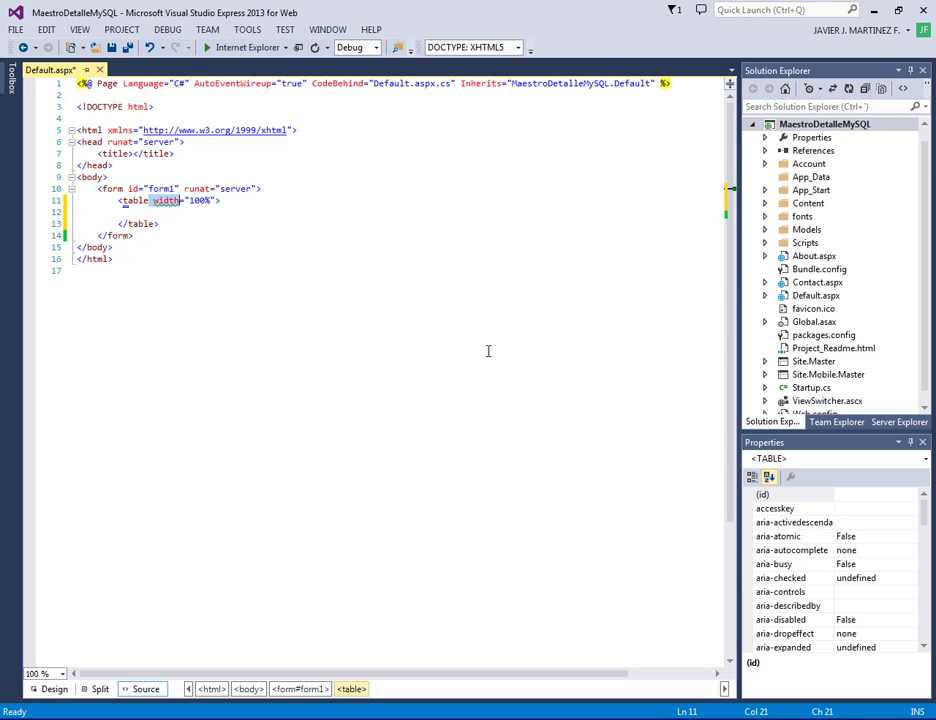
{"action": "key", "text": "shift+Right"}
{"action": "key", "text": "shift+Right"}
{"action": "key", "text": "shift+Right"}
{"action": "key", "text": "shift+Right"}
{"action": "key", "text": "shift+Right"}
{"action": "key", "text": "shift+Right"}
{"action": "key", "text": "shift+Right"}
{"action": "key", "text": "Delete"}
Step: Add a tr row containing one td cell inside the table, with opening and closing tags on separate lines
{"action": "key", "text": "Down"}
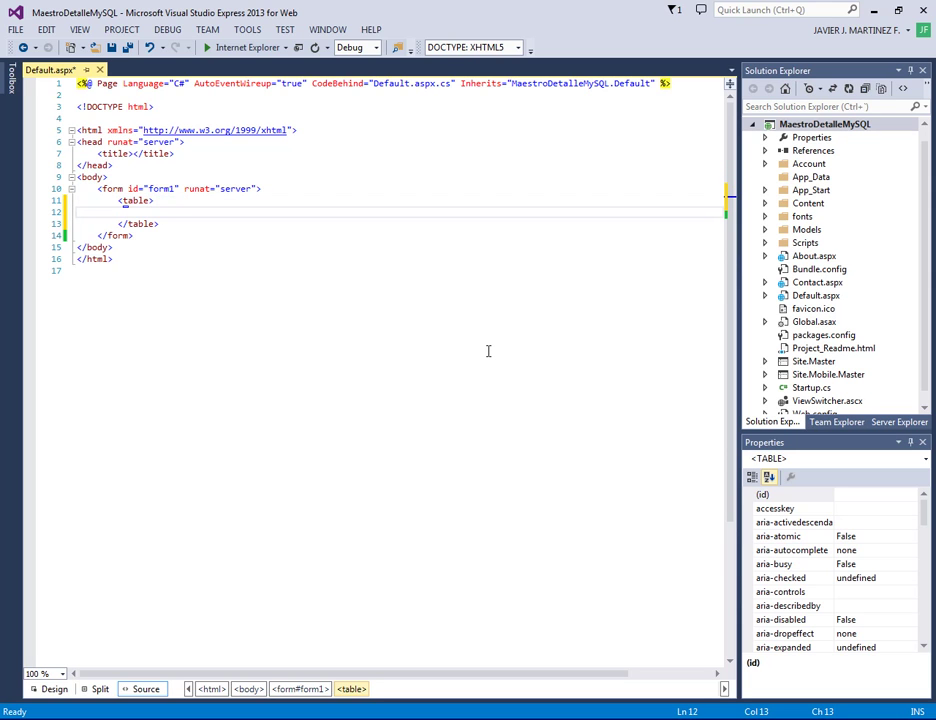
{"action": "type", "text": "<t"}
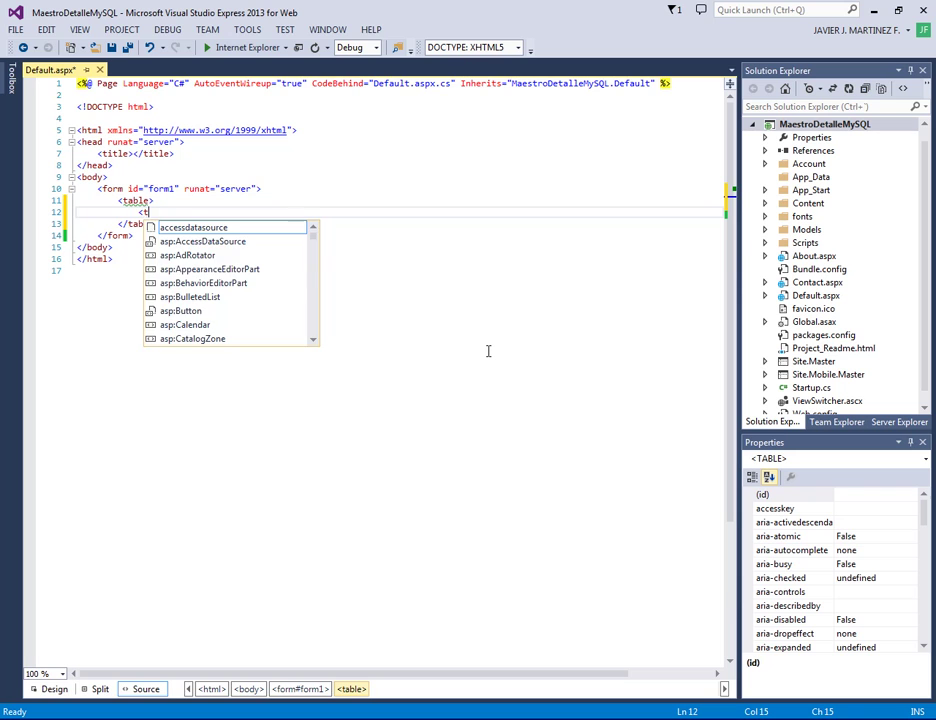
{"action": "type", "text": "r>"}
{"action": "key", "text": "Return"}
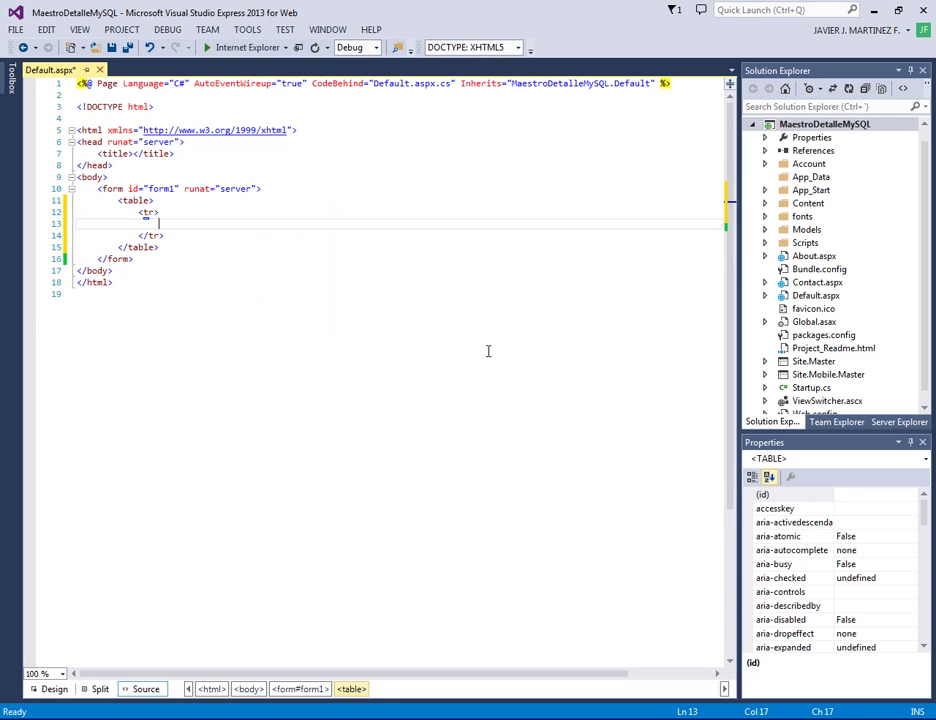
{"action": "type", "text": "<"}
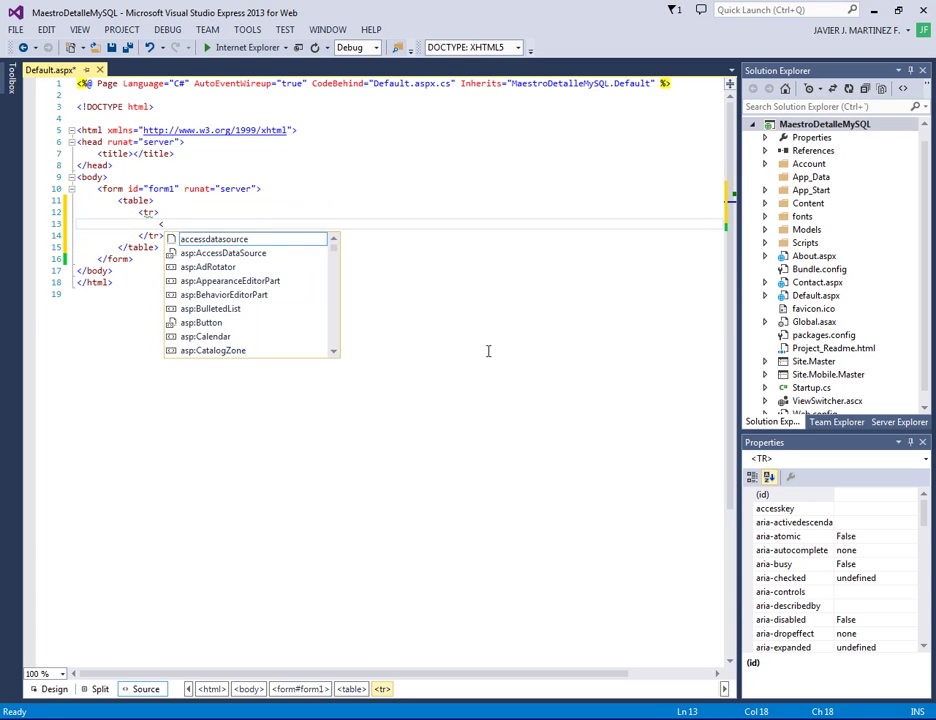
{"action": "type", "text": "td></td>"}
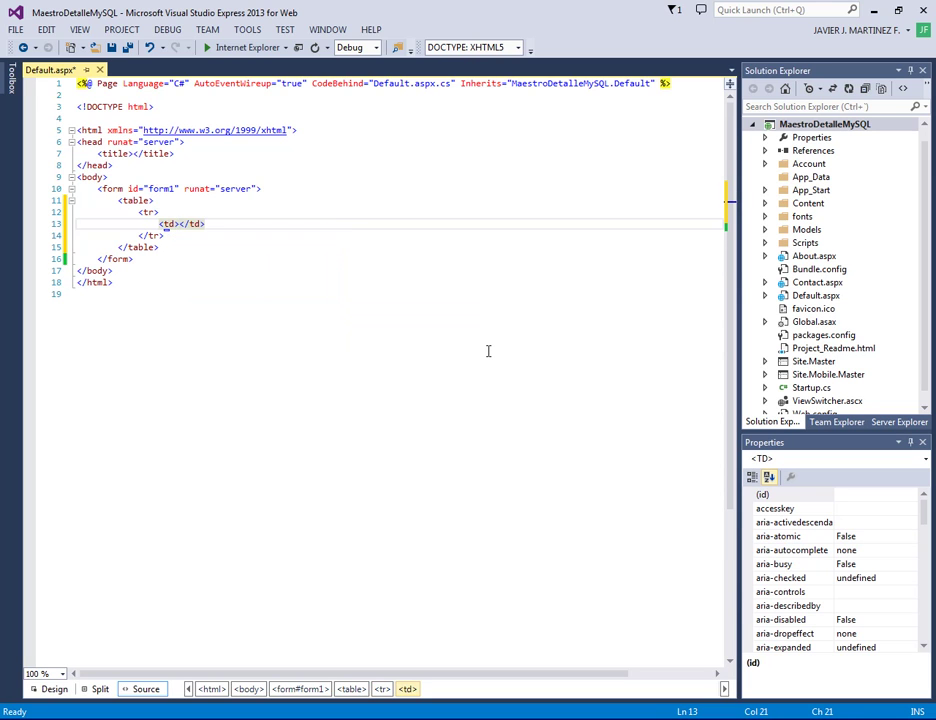
{"action": "key", "text": "Return"}
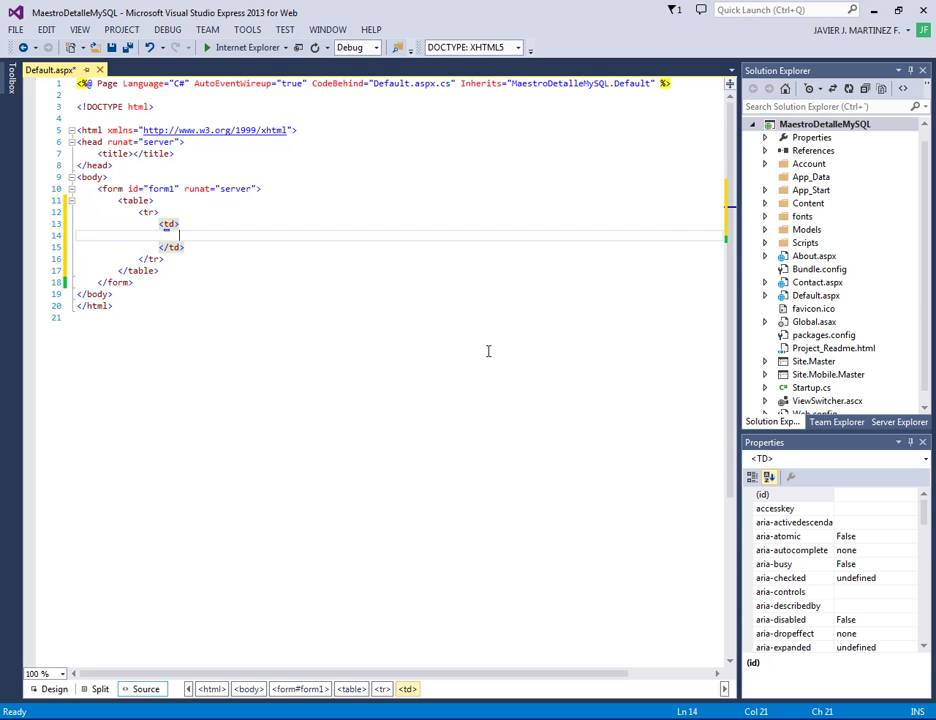
Step: Switch to Navicat, view the columns of the empleados table, close it and return to Visual Studio
{"action": "key", "text": "alt+Tab"}
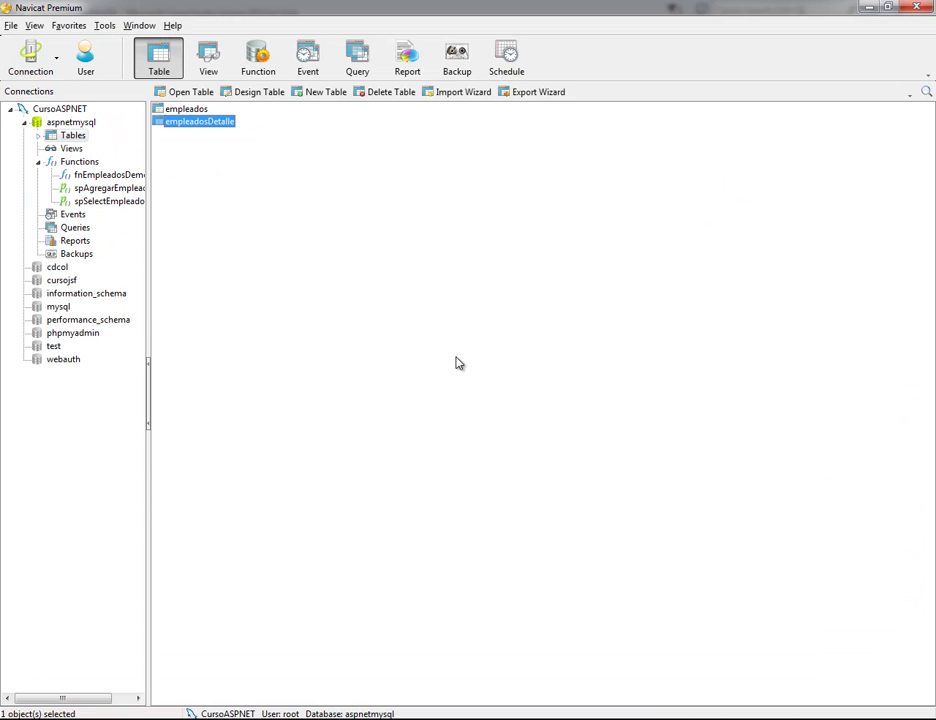
{"action": "left_click", "coordinate": [205, 110]}
{"action": "double_click", "coordinate": [205, 110]}
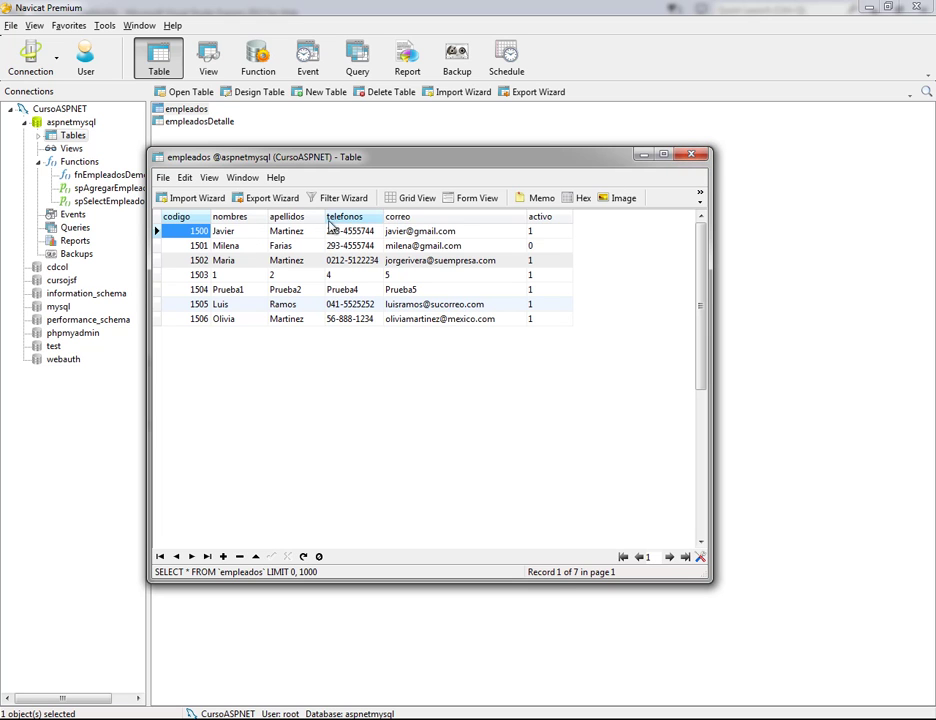
{"action": "left_click", "coordinate": [691, 157]}
{"action": "left_click", "coordinate": [464, 645]}
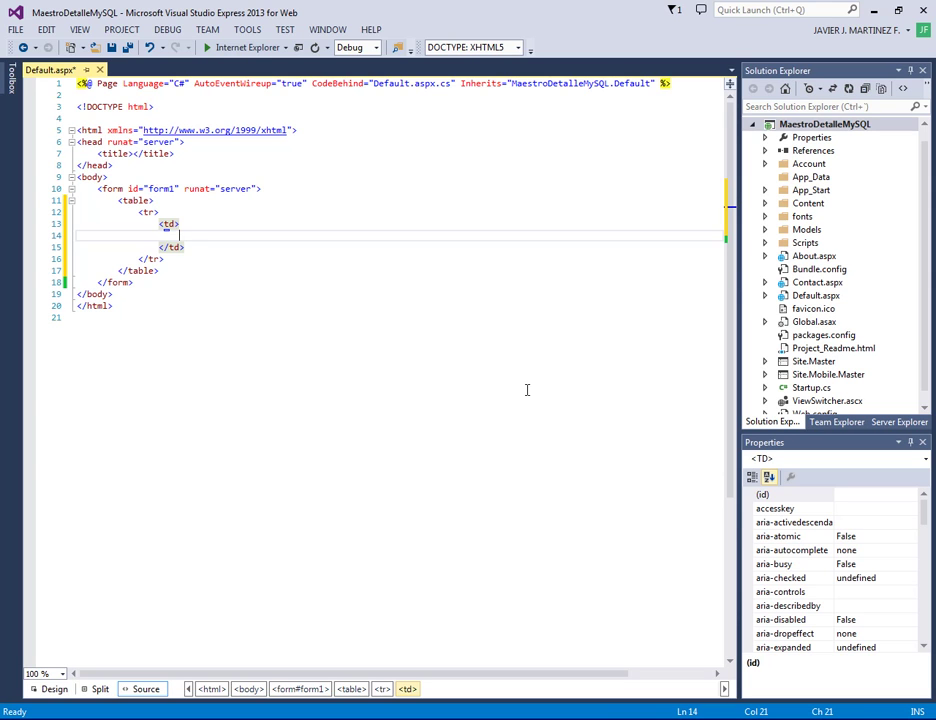
Step: Enter the label "Nombres:" in the td cell and duplicate the whole cell directly after it in the same row
{"action": "type", "text": "Nombres"}
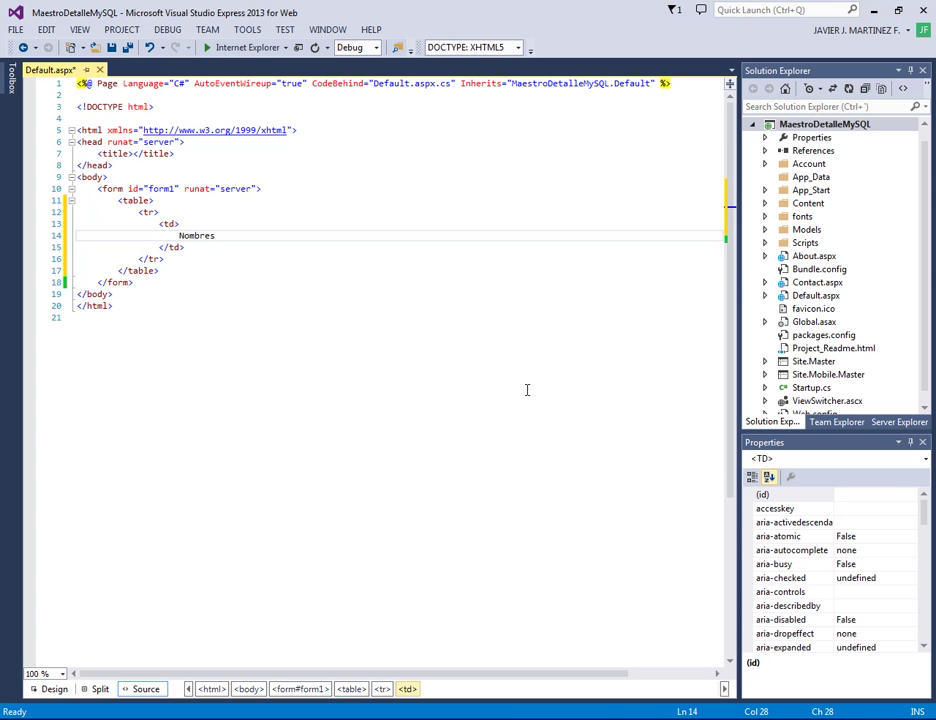
{"action": "type", "text": ":"}
{"action": "key", "text": "Home"}
{"action": "key", "text": "Home"}
{"action": "key", "text": "Up"}
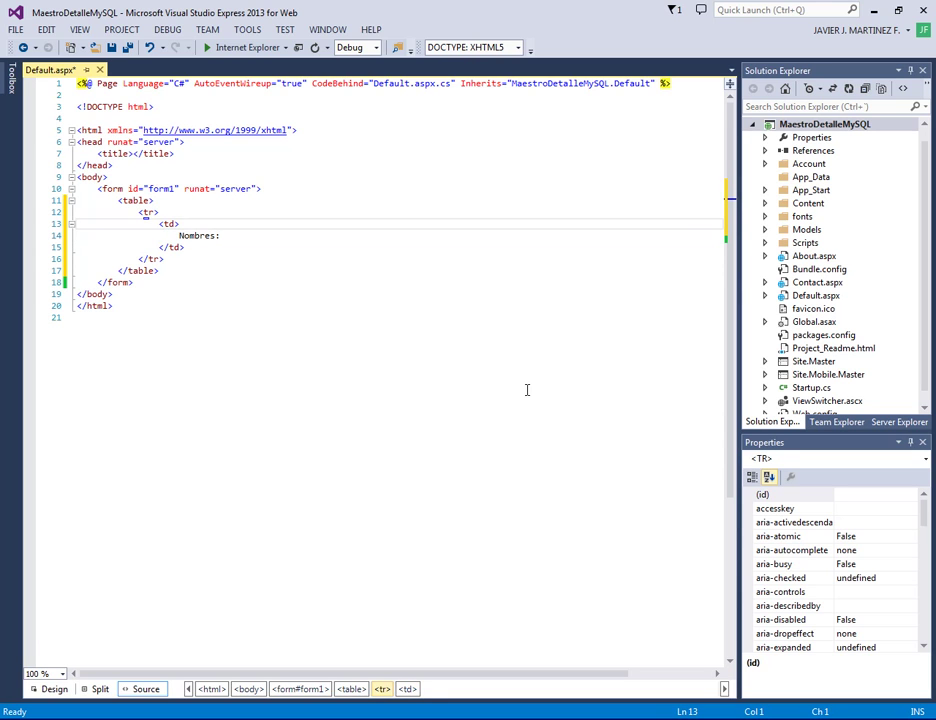
{"action": "key", "text": "shift+Down"}
{"action": "key", "text": "shift+Down"}
{"action": "key", "text": "shift+Down"}
{"action": "key", "text": "ctrl+c"}
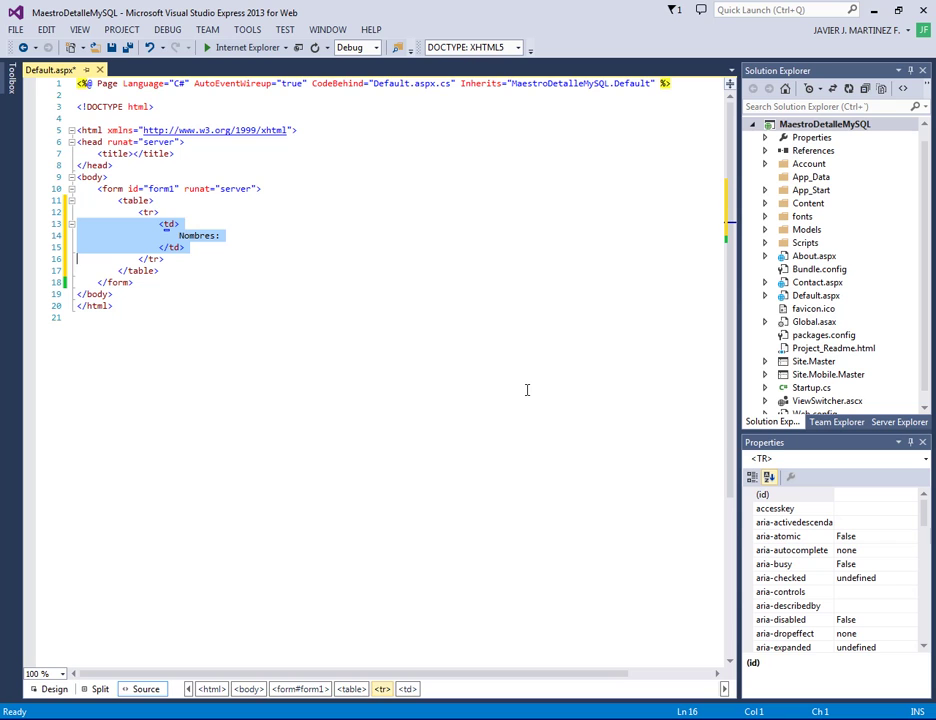
{"action": "key", "text": "Escape"}
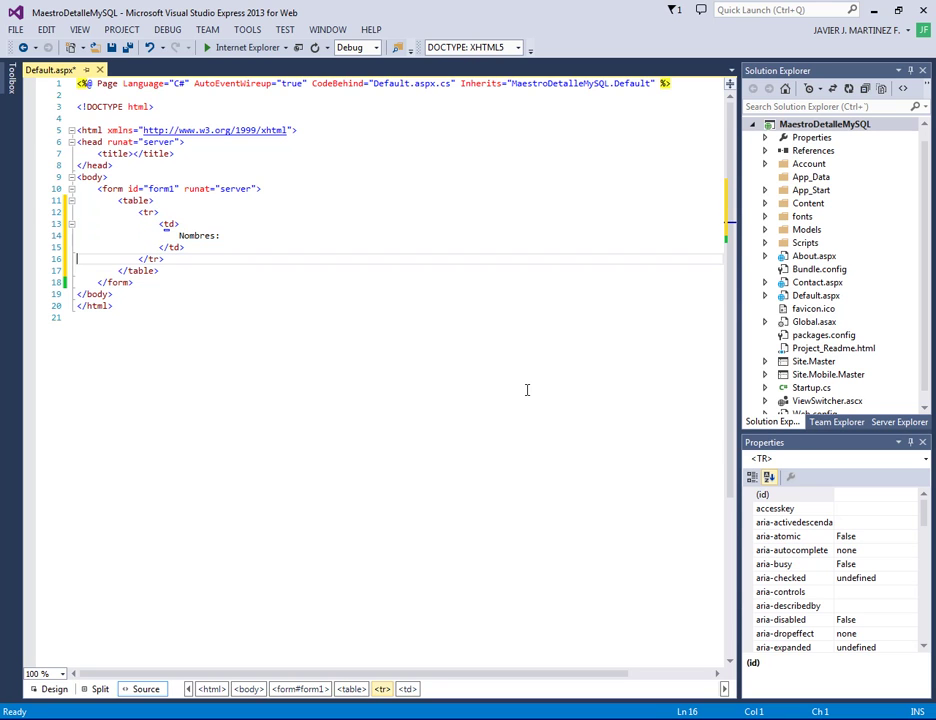
{"action": "key", "text": "ctrl+v"}
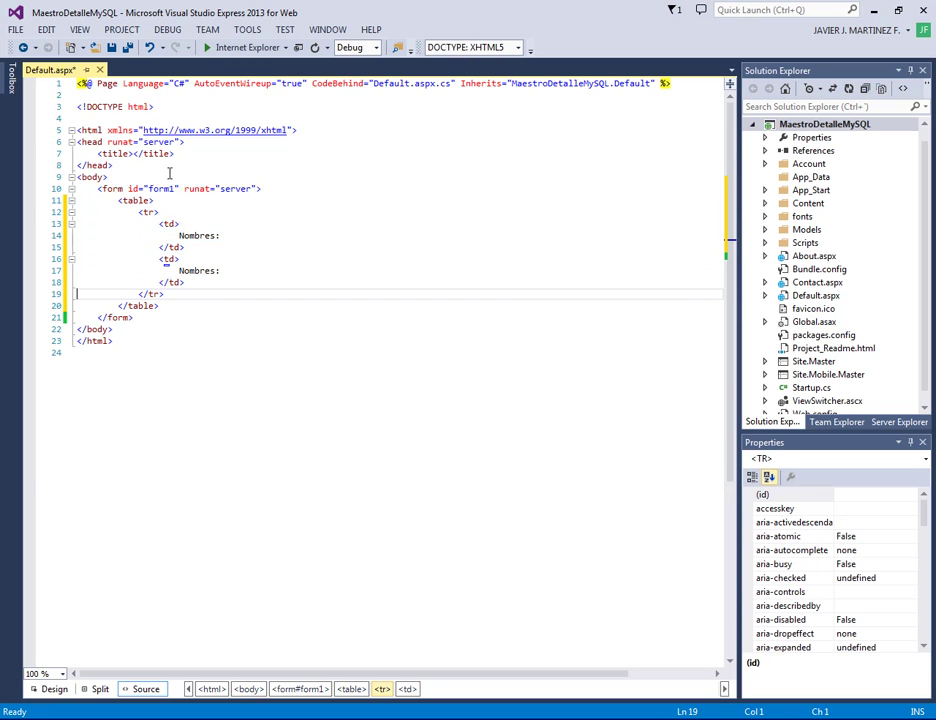
Step: Open the Toolbox and pin it so it stays docked beside the code editor
{"action": "left_click", "coordinate": [7, 66]}
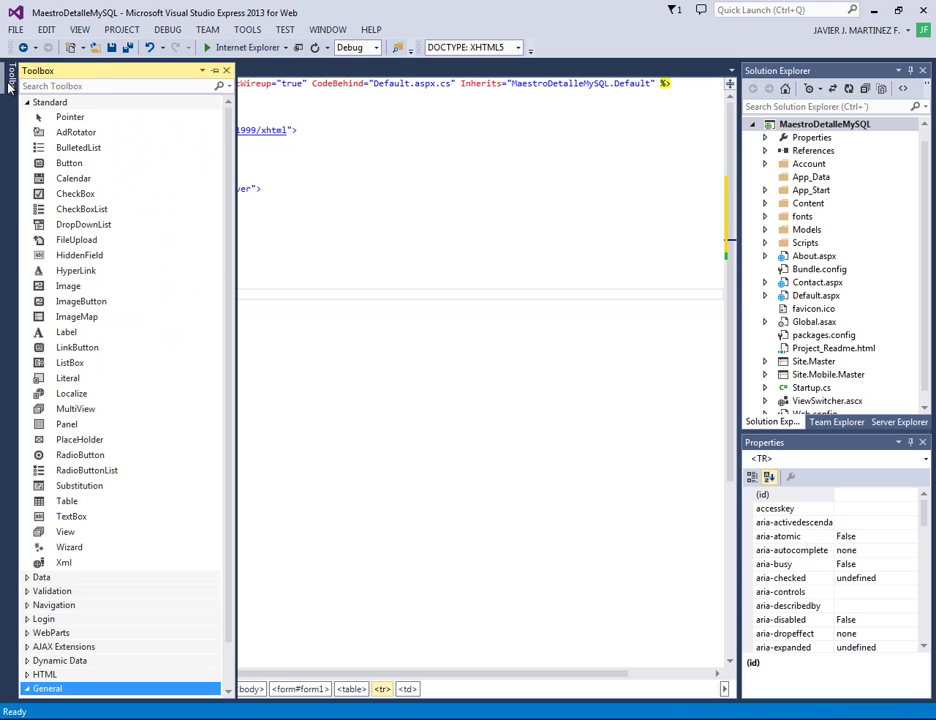
{"action": "left_click", "coordinate": [215, 70]}
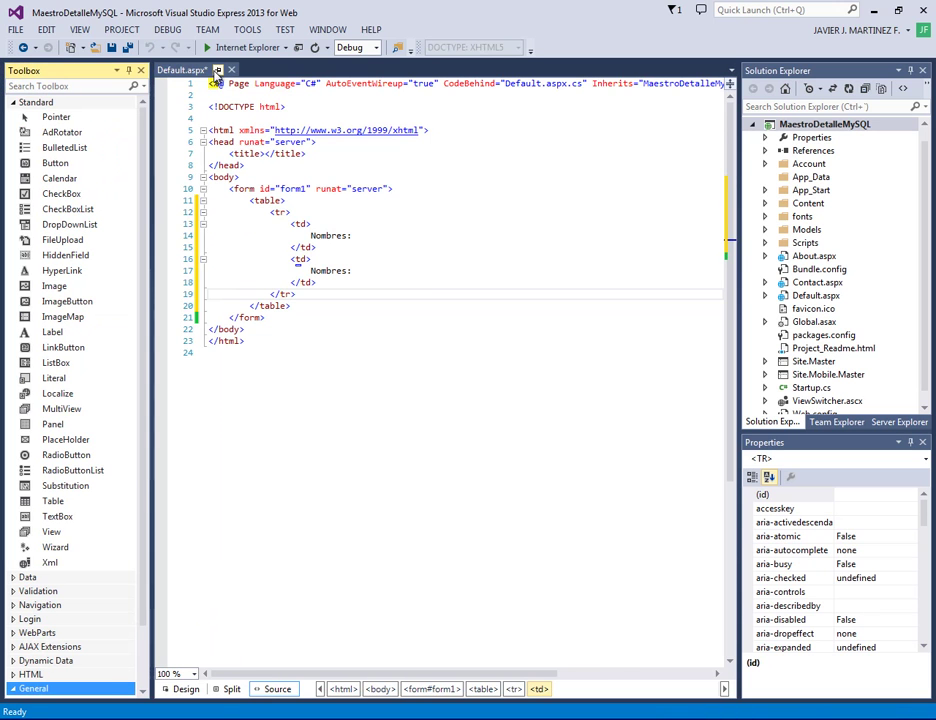